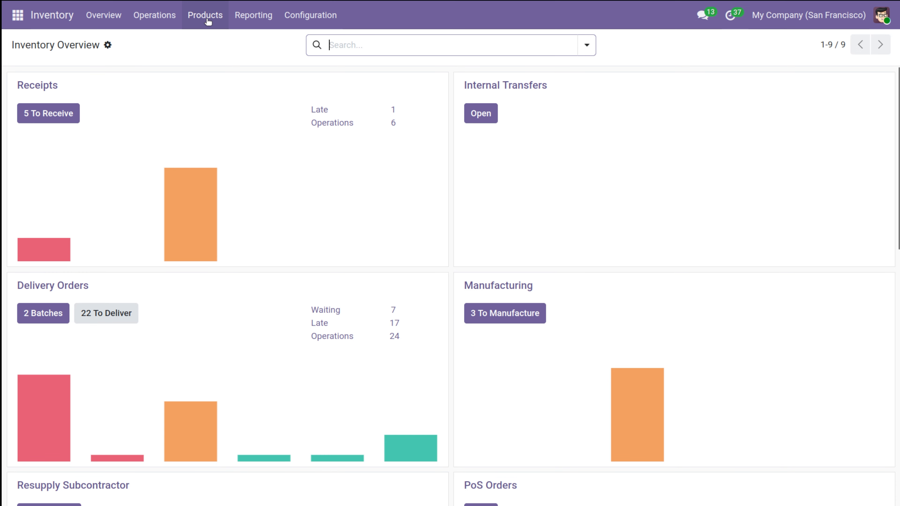
# Create a new product named "Fabric" in the Inventory products and mark it as a favorite.
pyautogui.click(206, 15)
pyautogui.click(220, 39)
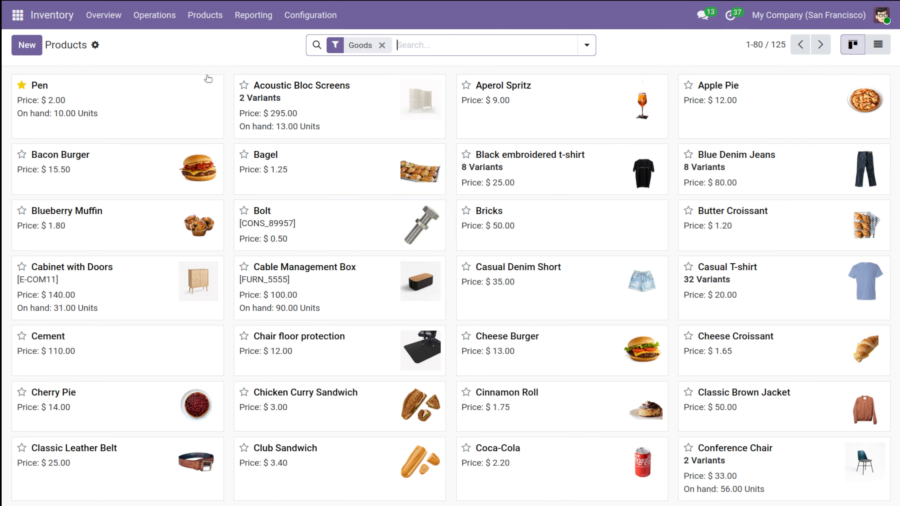
pyautogui.click(26, 45)
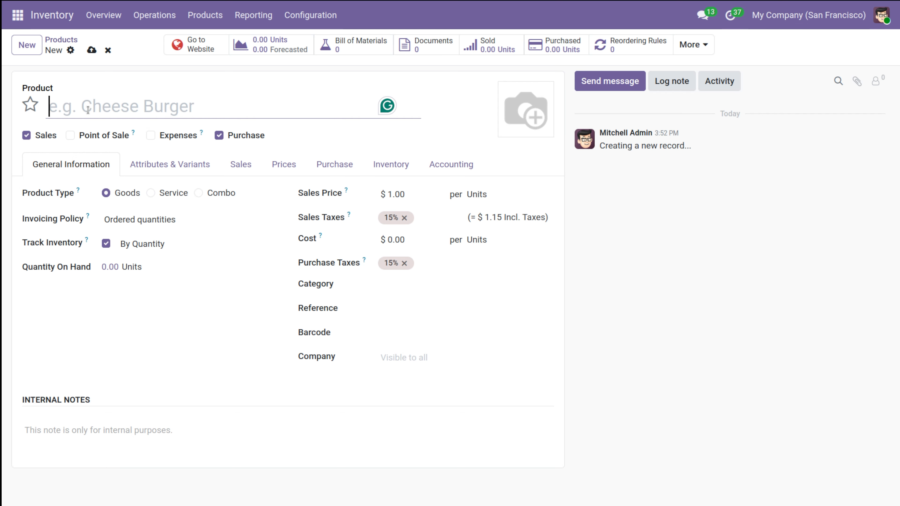
pyautogui.write('Fa')
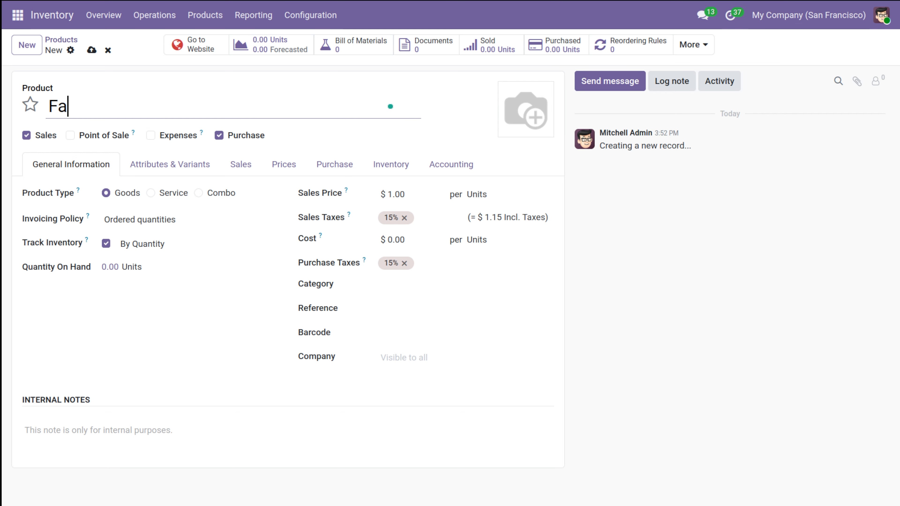
pyautogui.write('bric')
pyautogui.click(30, 104)
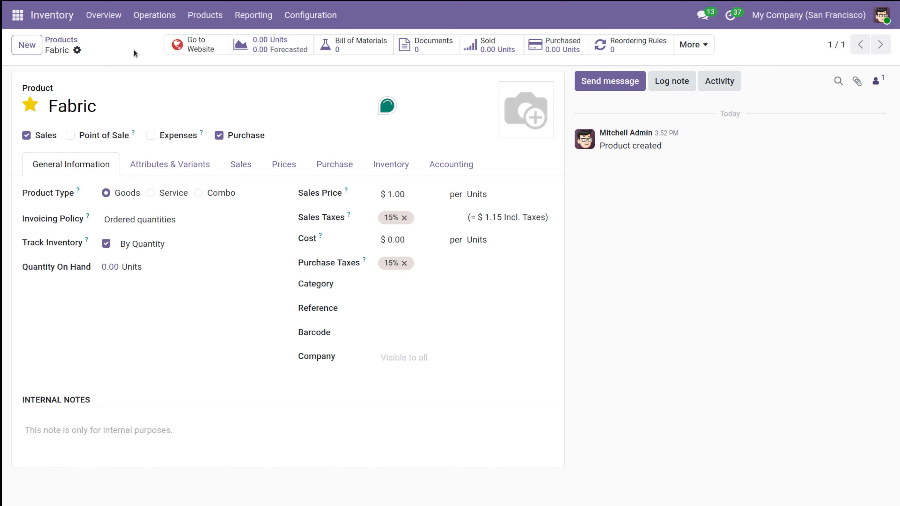
# Create another new product named "Thread" and mark it as a favorite.
pyautogui.click(27, 44)
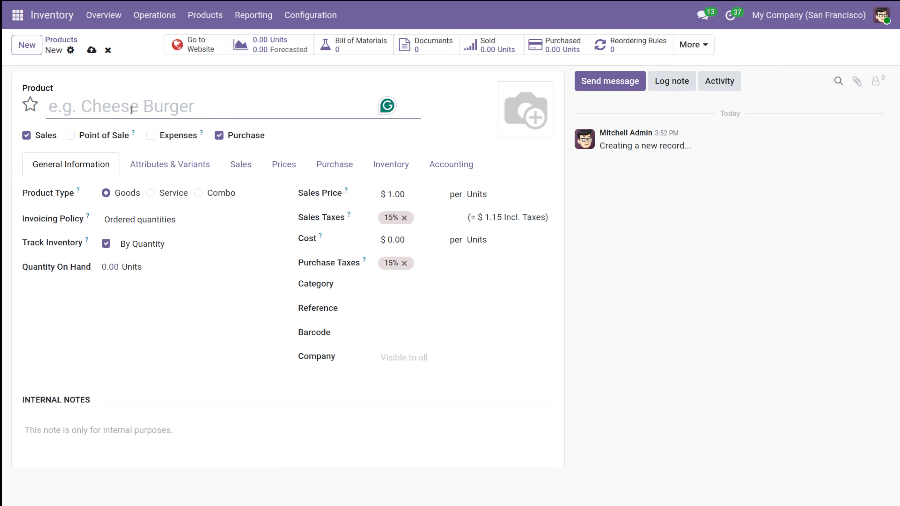
pyautogui.write('Thread')
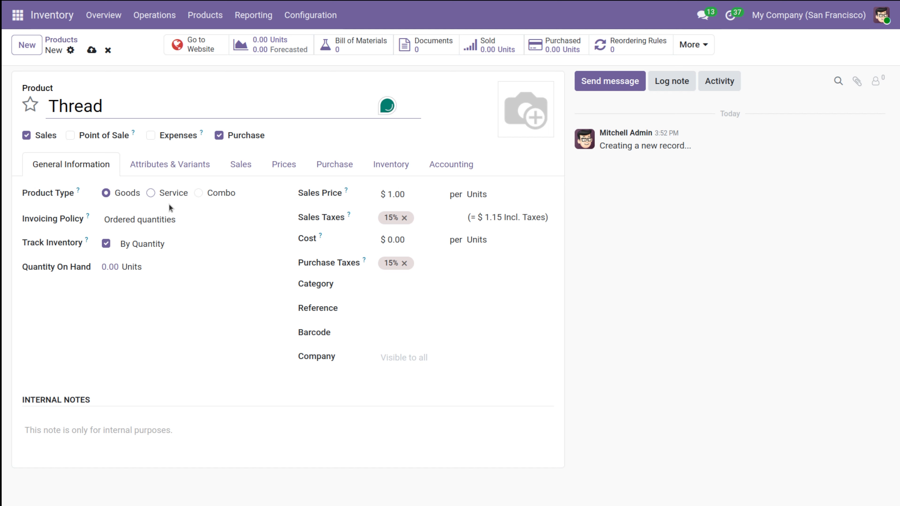
pyautogui.click(31, 108)
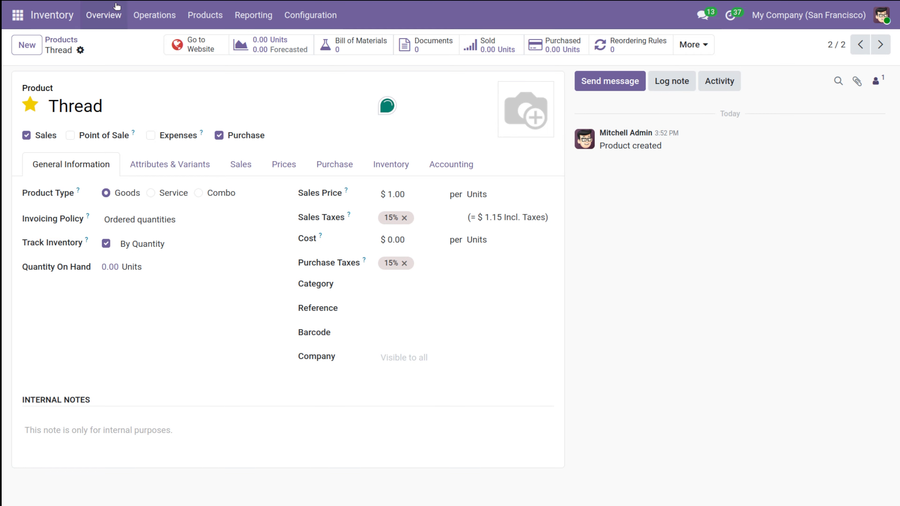
# Create a new product named "Shirt demo", mark it as a favorite and save it.
pyautogui.click(21, 51)
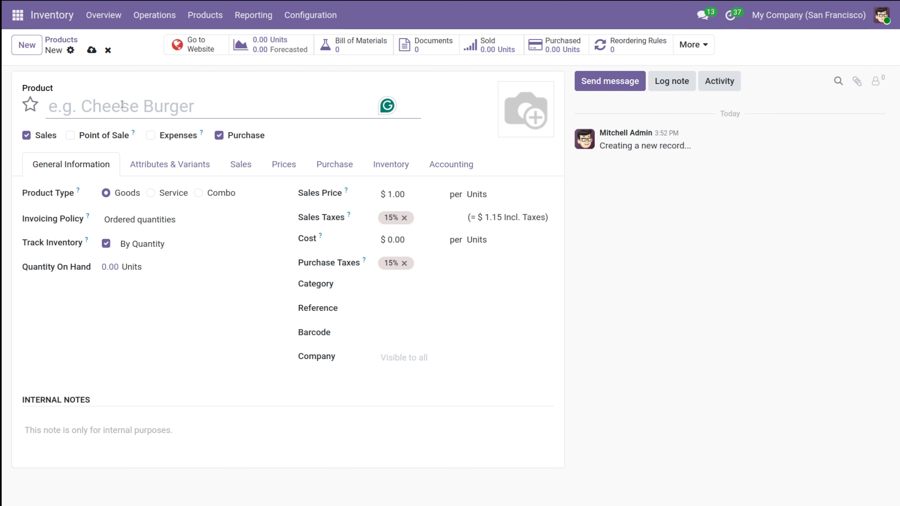
pyautogui.write('Shirt')
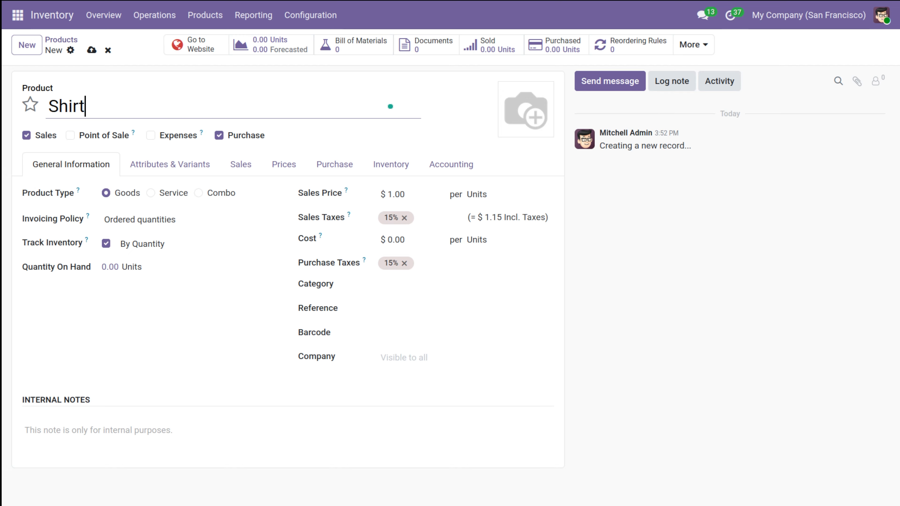
pyautogui.click(30, 105)
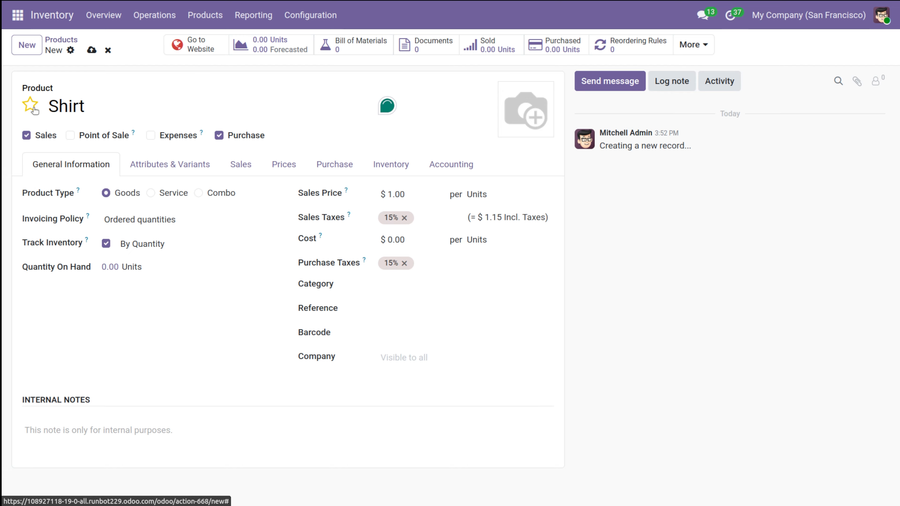
pyautogui.write('demo')
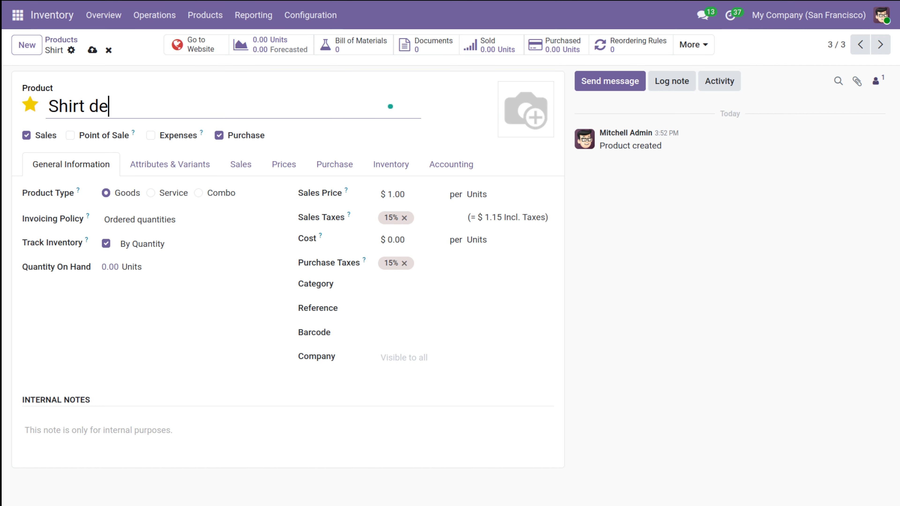
pyautogui.click(93, 49)
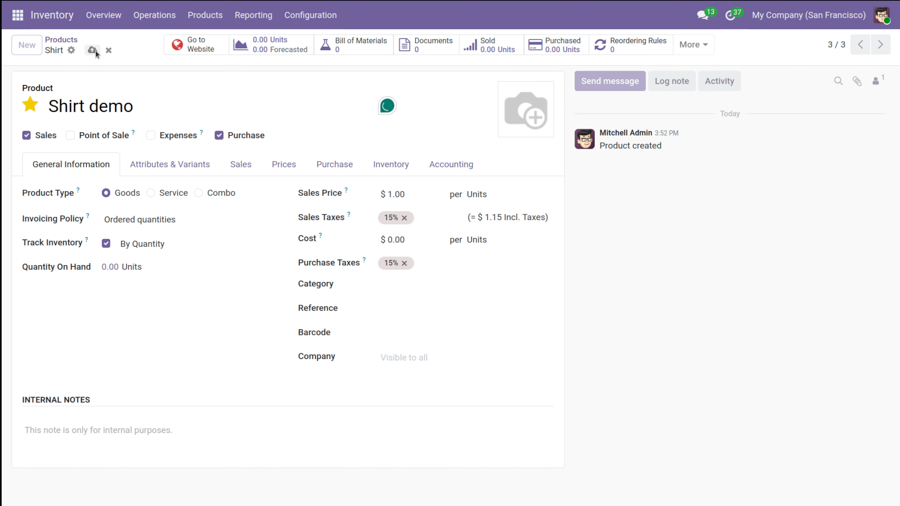
# Set the Fabric product's on-hand quantity to 50 units at WH/Stock and return to the product list.
pyautogui.click(61, 40)
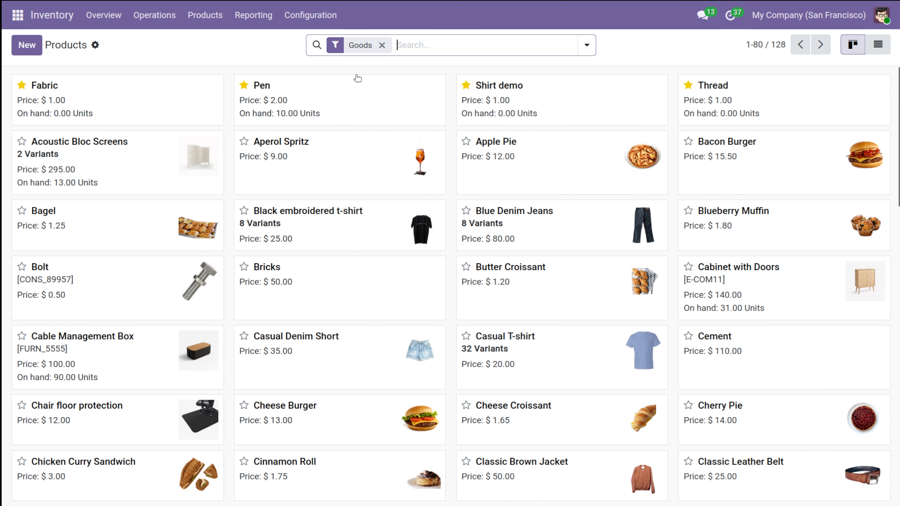
pyautogui.click(150, 90)
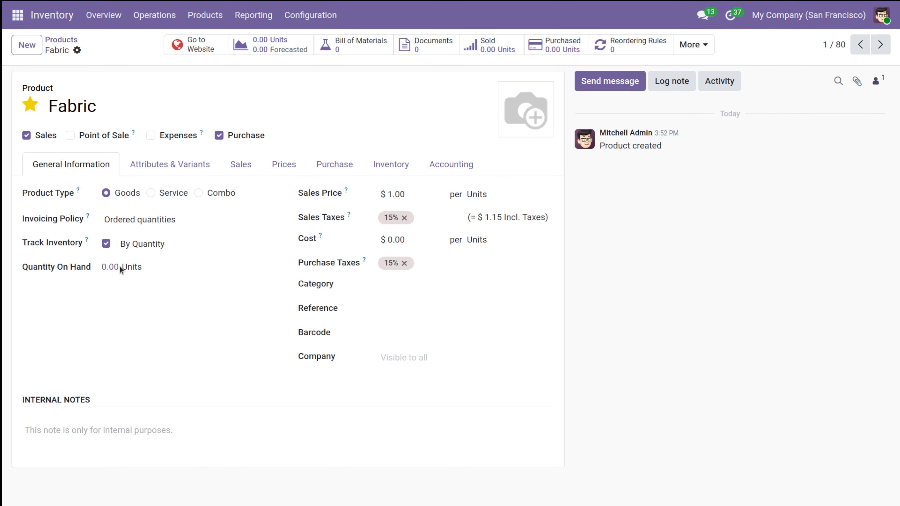
pyautogui.click(110, 264)
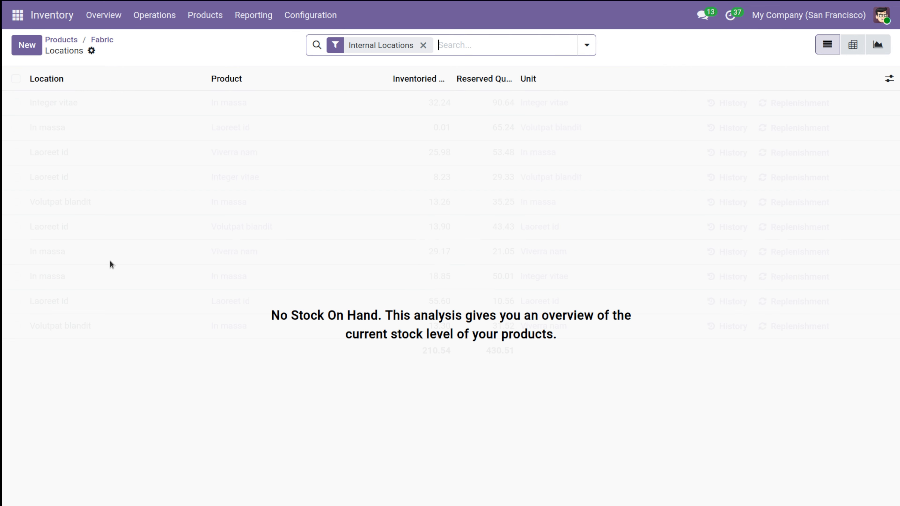
pyautogui.click(30, 50)
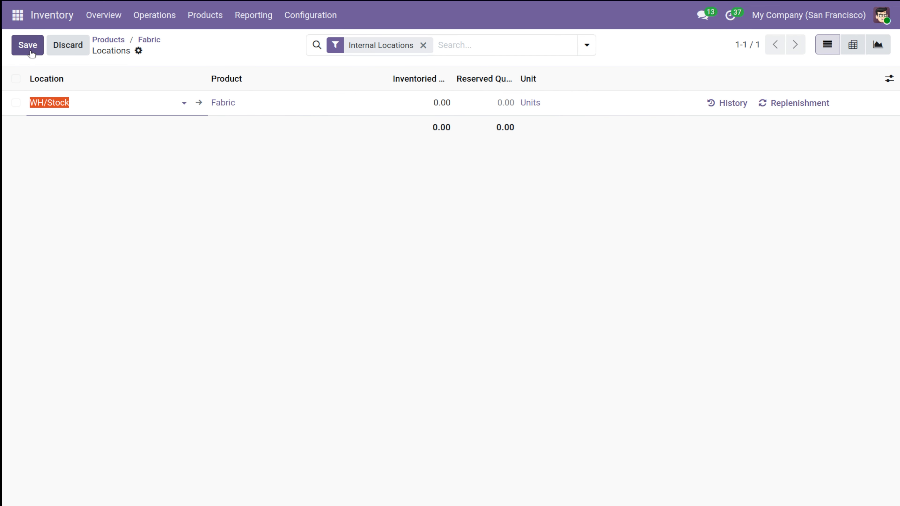
pyautogui.click(437, 104)
pyautogui.write('5')
pyautogui.click(211, 282)
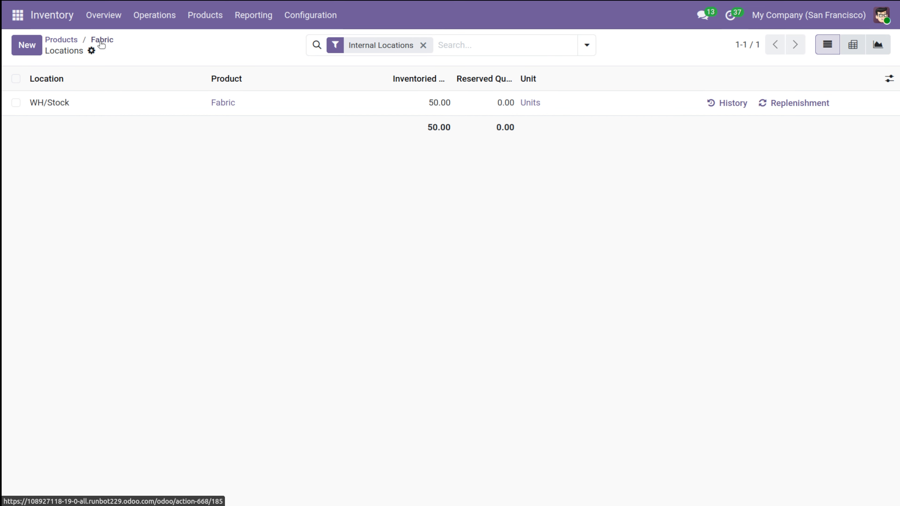
pyautogui.click(101, 40)
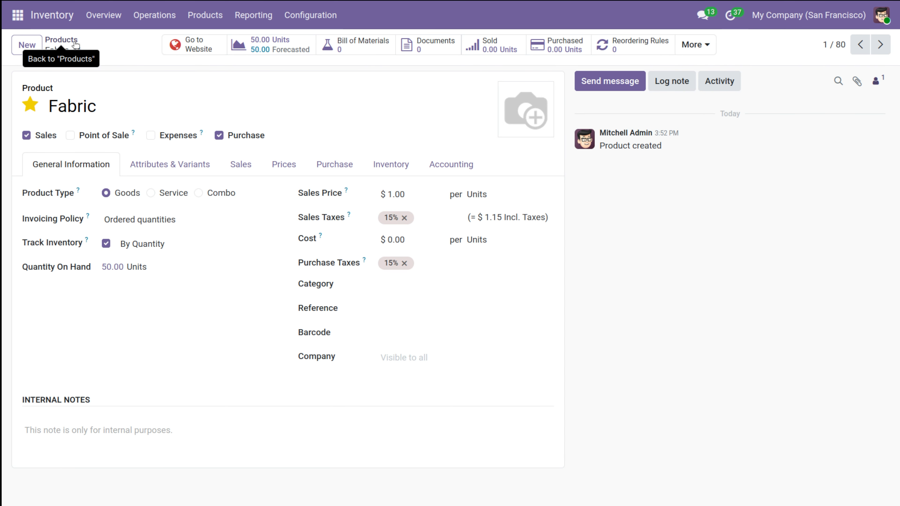
pyautogui.click(75, 42)
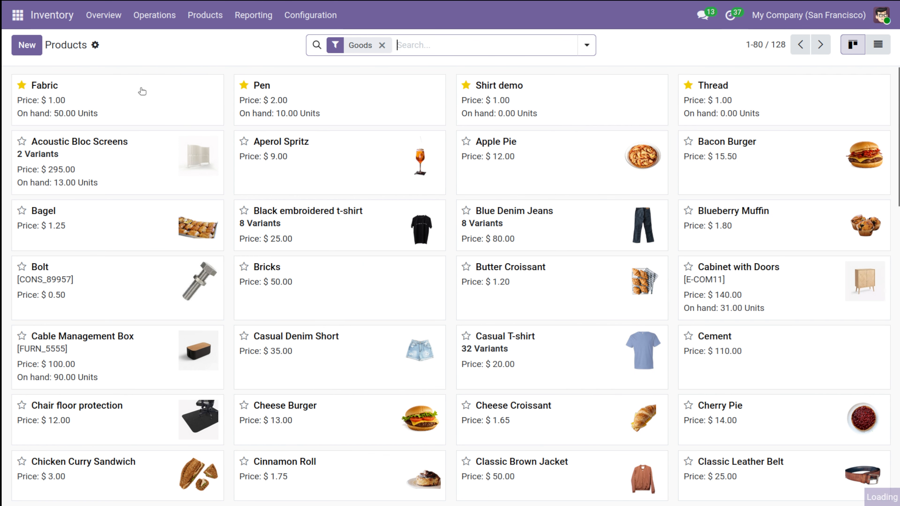
# Set the Thread product's on-hand quantity to 50 units at WH/Stock and return to the product list.
pyautogui.click(785, 106)
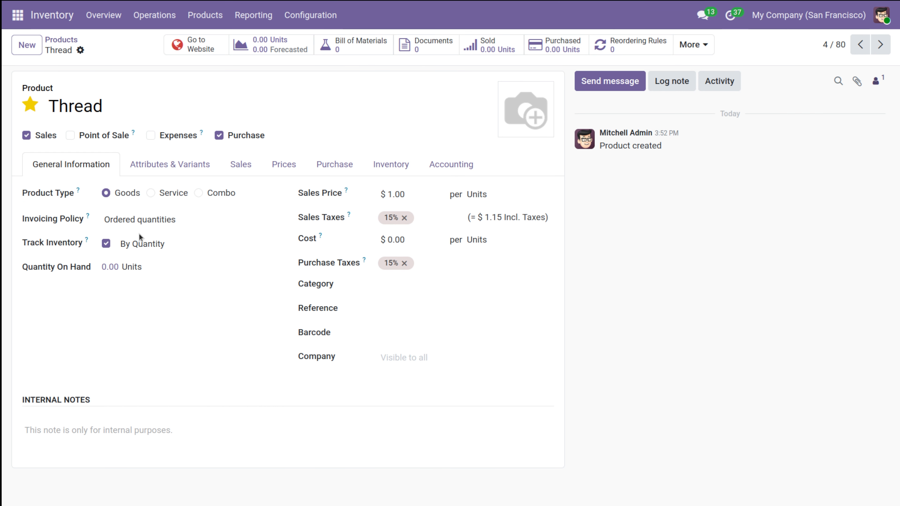
pyautogui.click(105, 268)
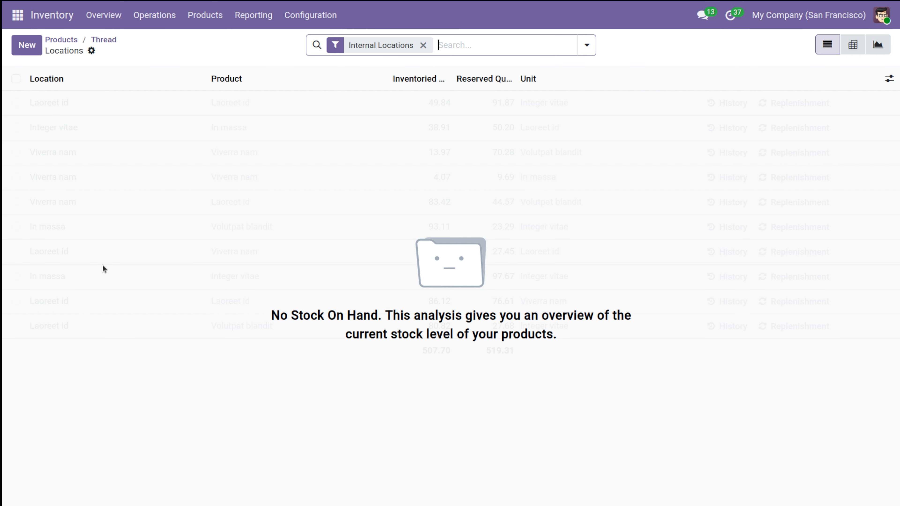
pyautogui.click(17, 50)
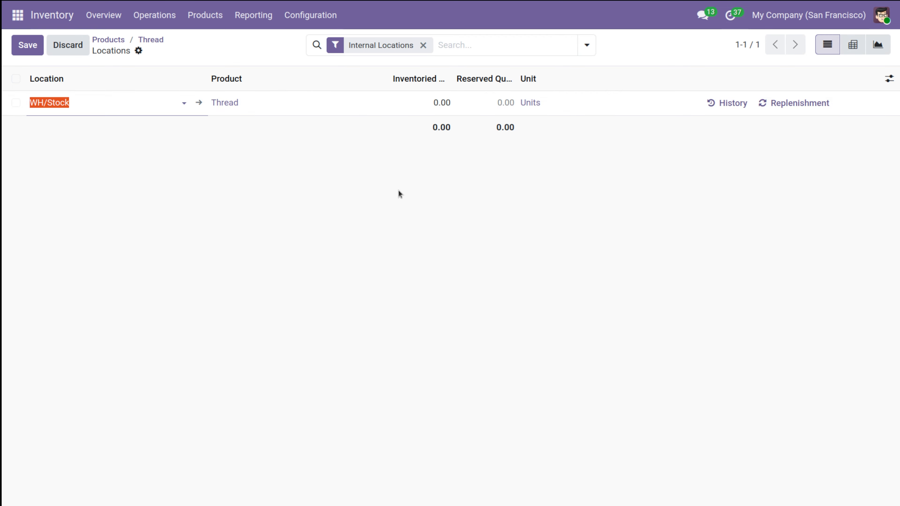
pyautogui.click(448, 101)
pyautogui.write('50')
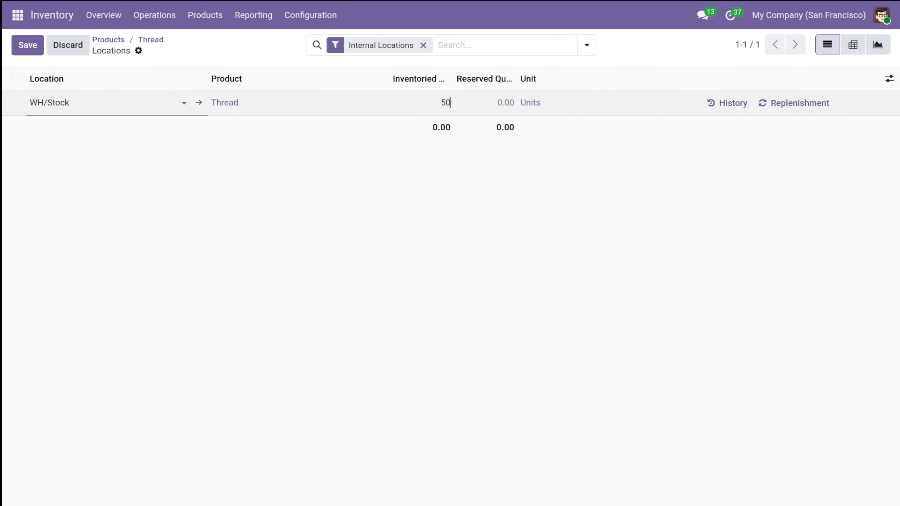
pyautogui.click(209, 60)
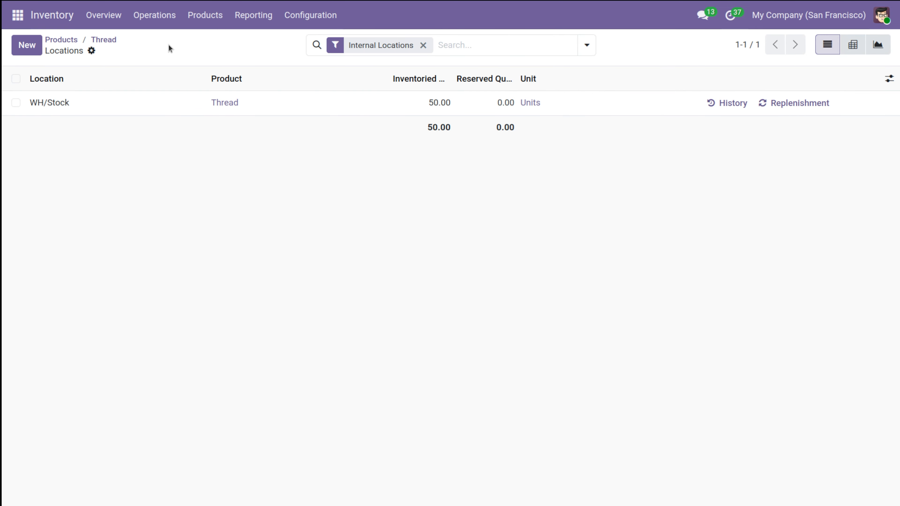
pyautogui.click(104, 39)
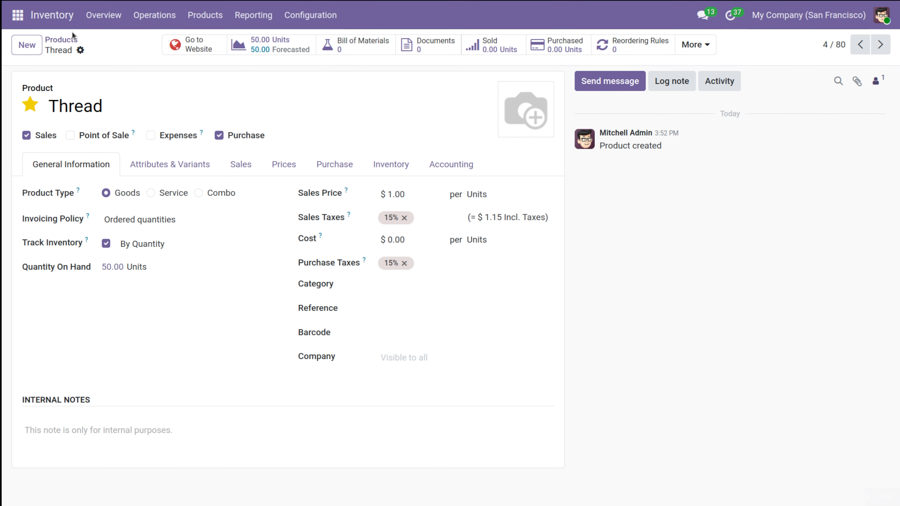
pyautogui.click(73, 39)
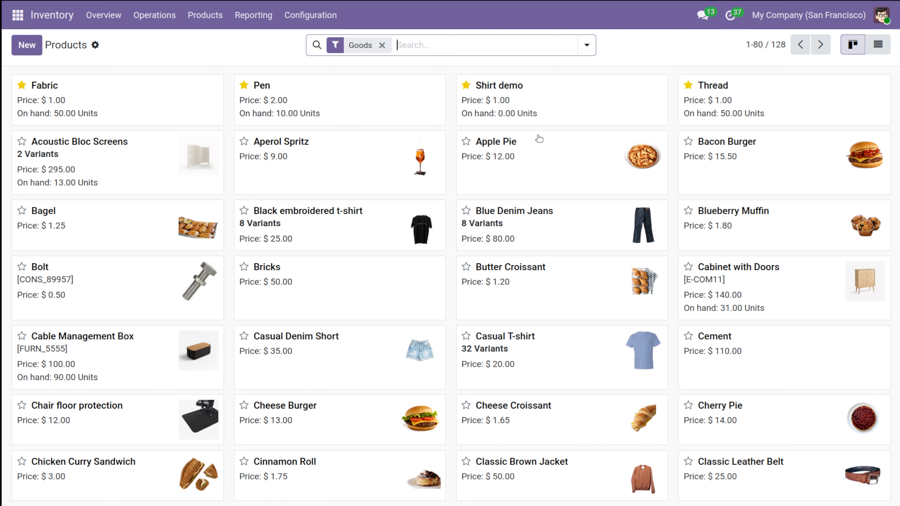
# Check the Shirt demo product record and open the bills of materials list in the Manufacturing app.
pyautogui.click(18, 15)
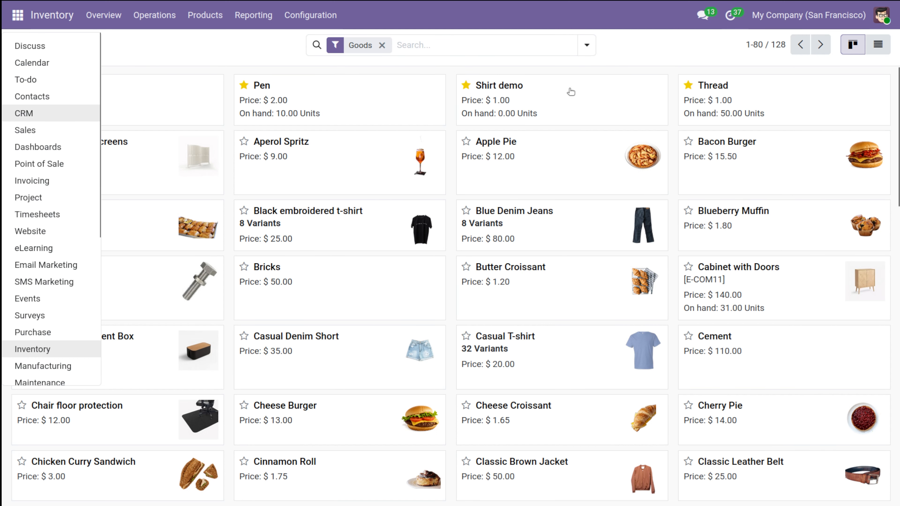
pyautogui.click(571, 100)
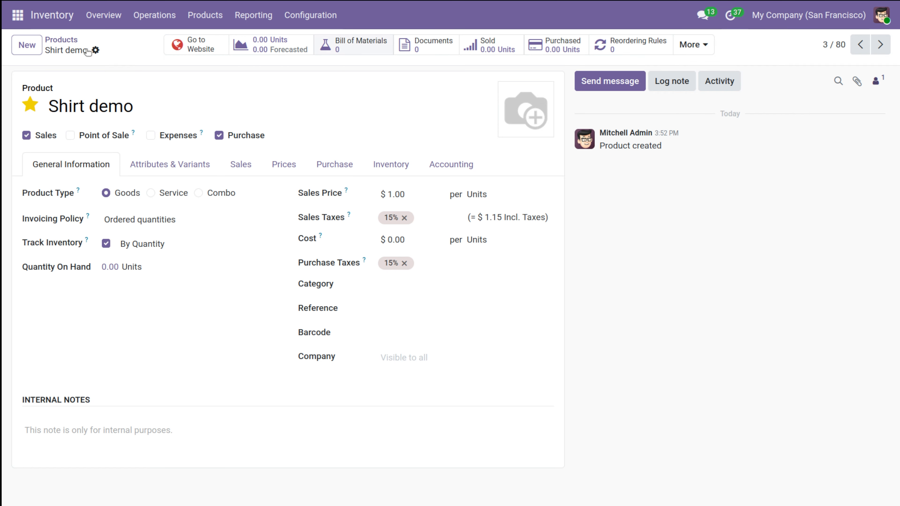
pyautogui.click(18, 15)
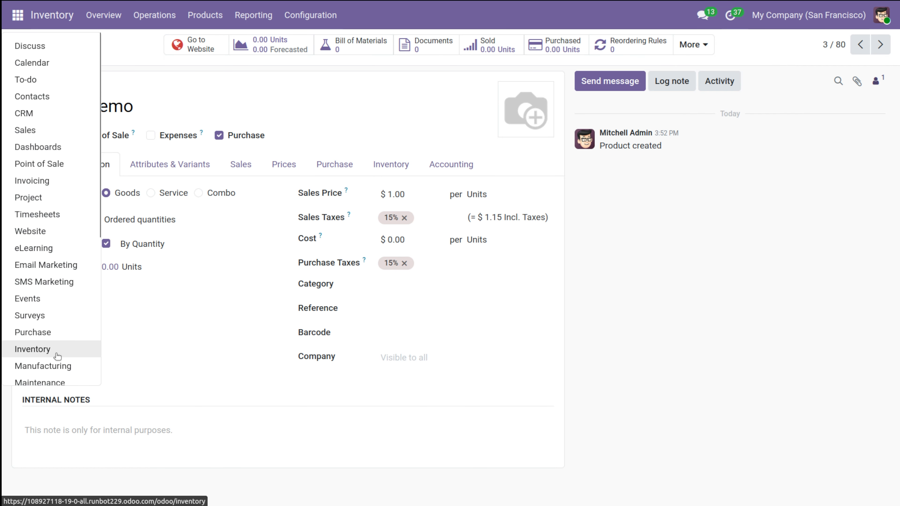
pyautogui.click(56, 364)
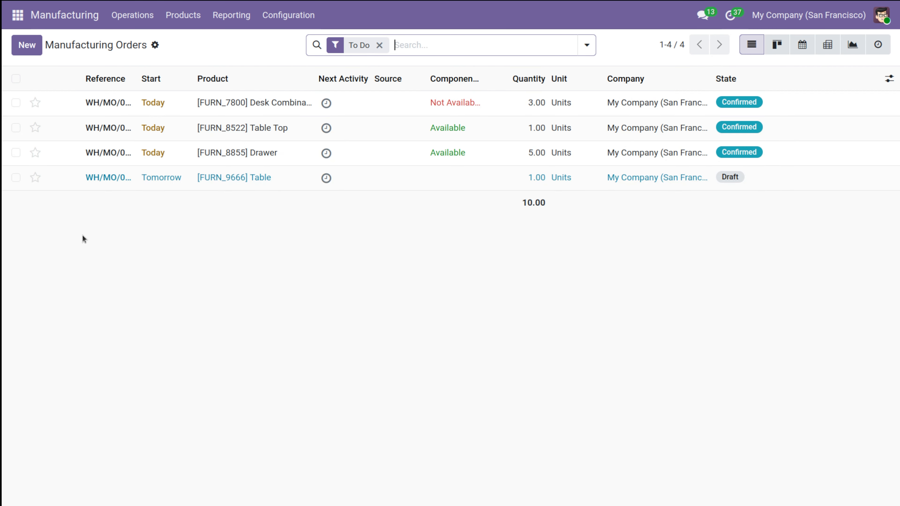
pyautogui.click(181, 15)
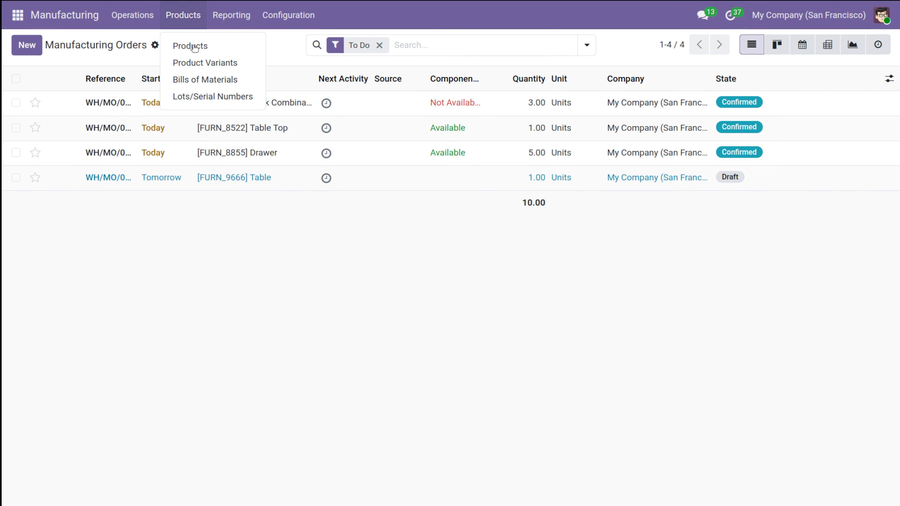
pyautogui.click(187, 80)
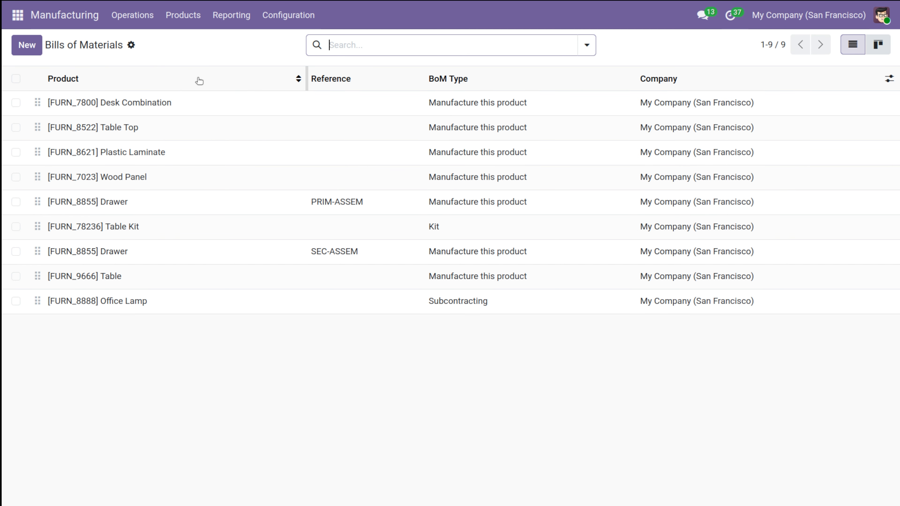
# Start a new bill of materials and choose Shirt demo as its product.
pyautogui.click(33, 42)
pyautogui.click(141, 91)
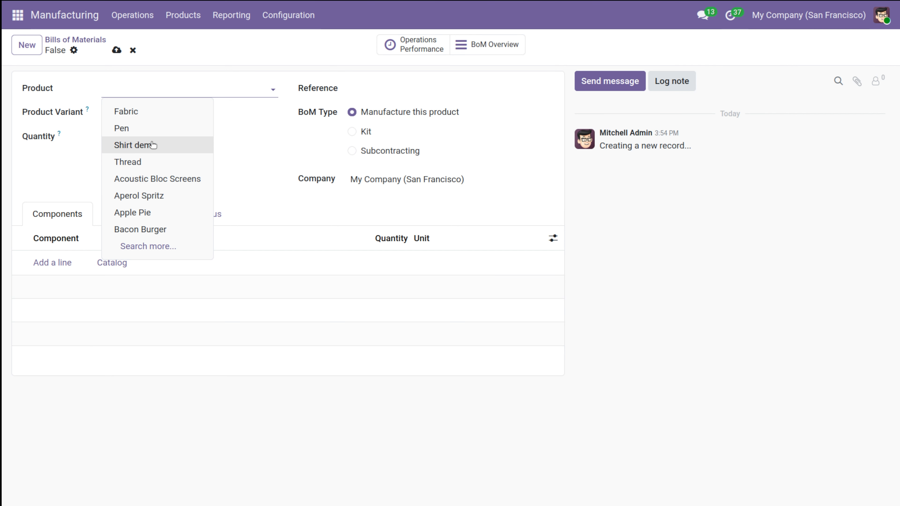
pyautogui.click(140, 146)
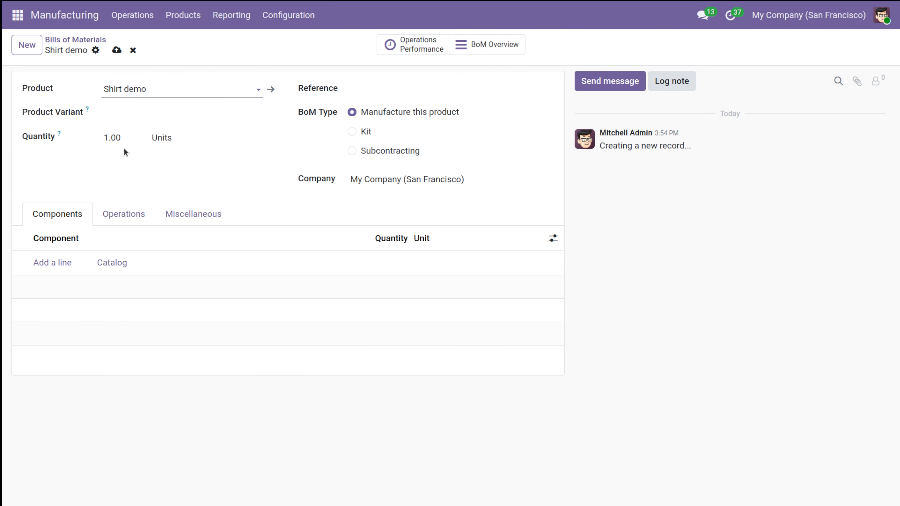
# Try a quantity of 5 units on the bill of materials and set it back to 1.
pyautogui.click(111, 137)
pyautogui.write('5')
pyautogui.click(140, 170)
pyautogui.click(117, 137)
pyautogui.write('1')
pyautogui.click(76, 170)
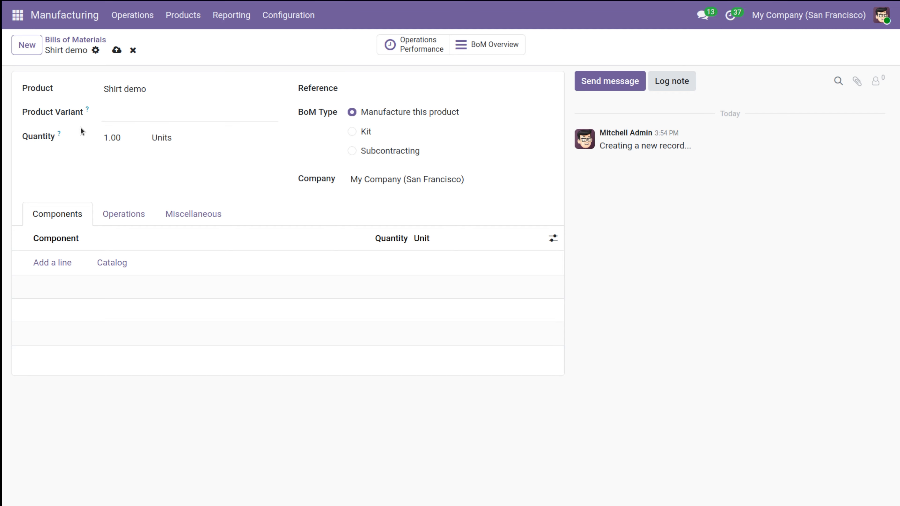
# Add Fabric and Thread as components of the Shirt demo bill of materials, 1 unit each, and save it.
pyautogui.click(64, 263)
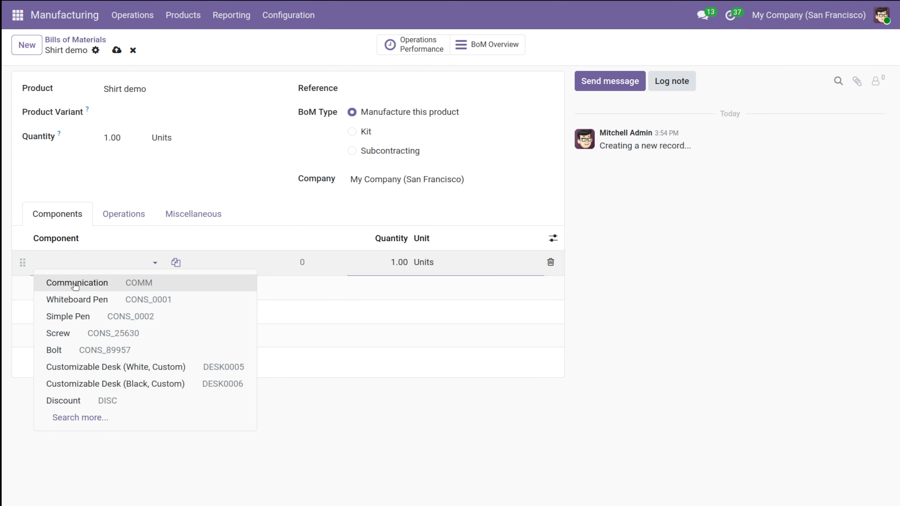
pyautogui.write('fab')
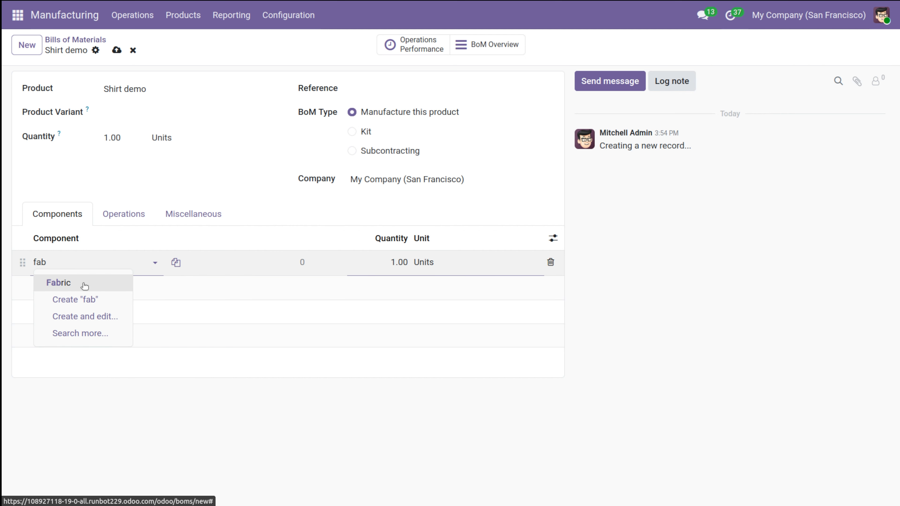
pyautogui.click(82, 285)
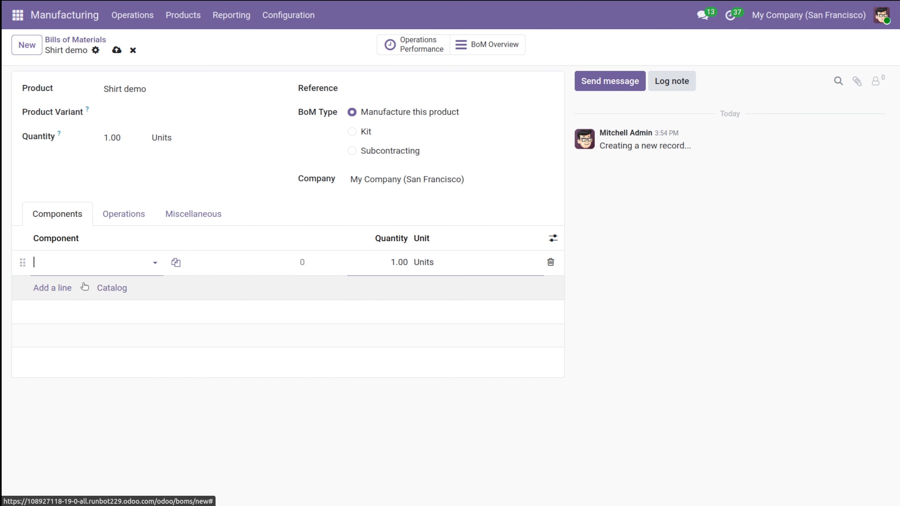
pyautogui.click(53, 288)
pyautogui.write('thre')
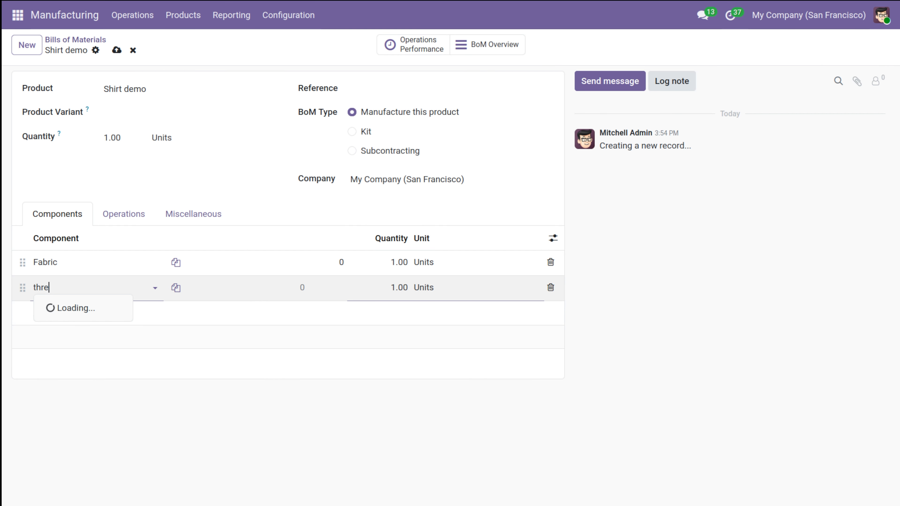
pyautogui.click(101, 308)
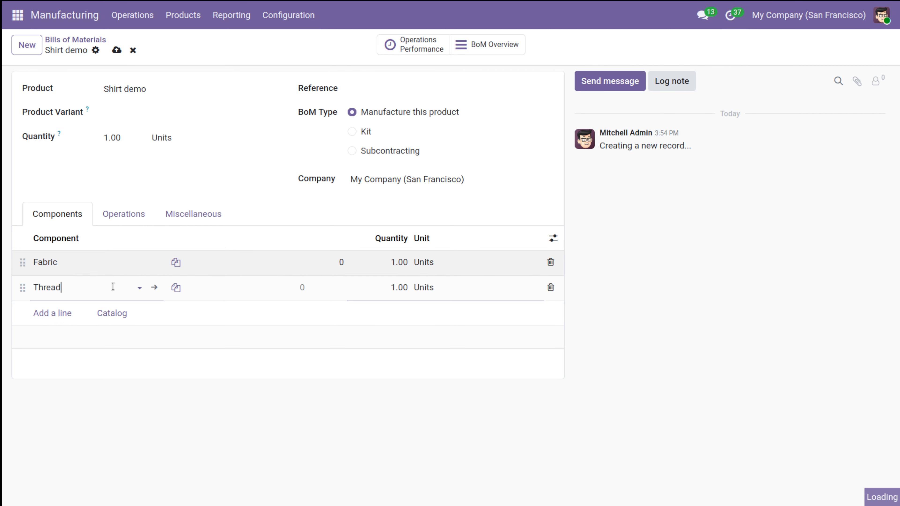
pyautogui.click(394, 261)
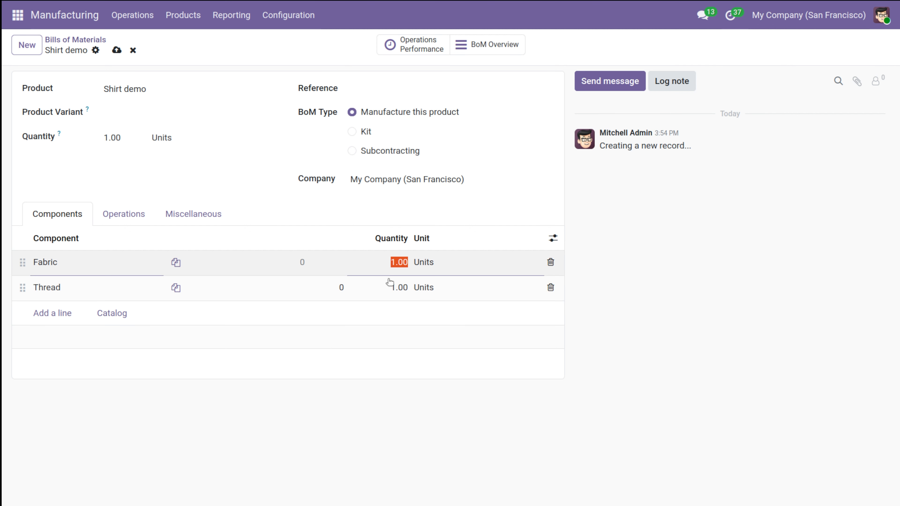
pyautogui.click(319, 209)
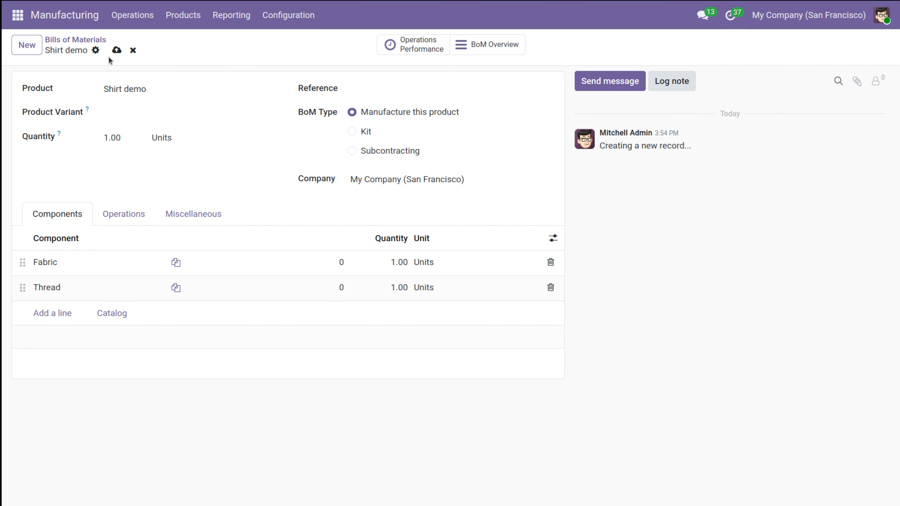
pyautogui.click(116, 50)
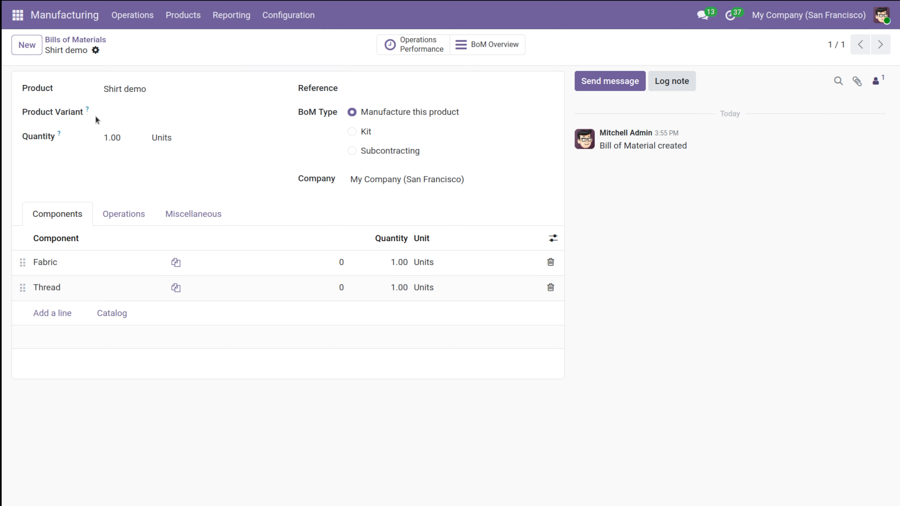
# Add a sewing operation at work center Assembly 1 to the bill of materials, save it and return to the bill.
pyautogui.click(129, 13)
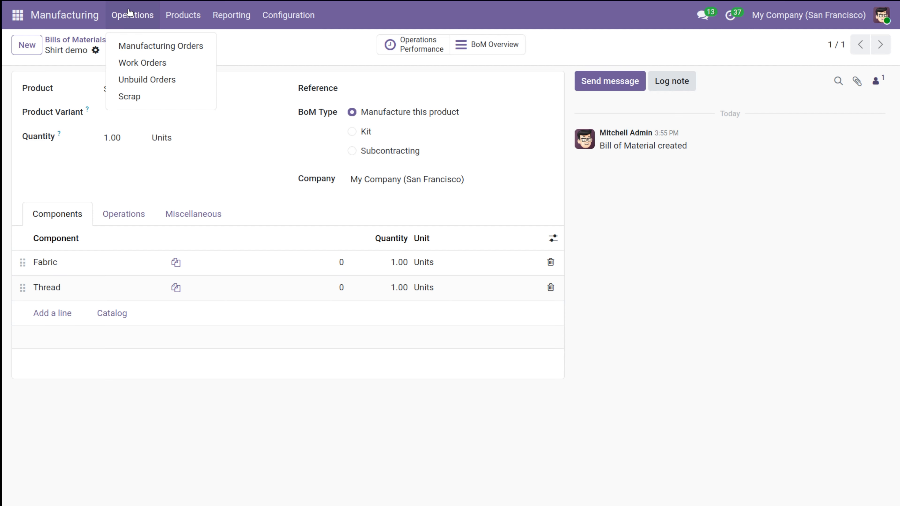
pyautogui.click(234, 48)
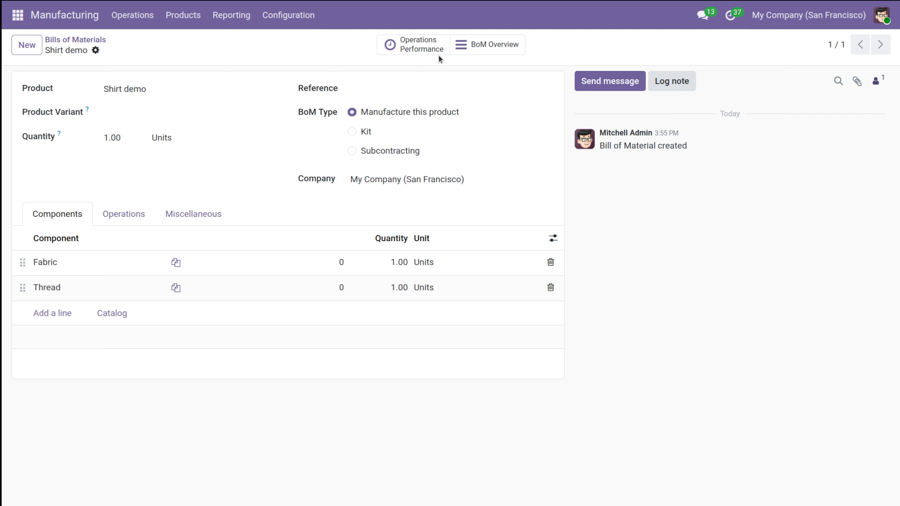
pyautogui.click(127, 219)
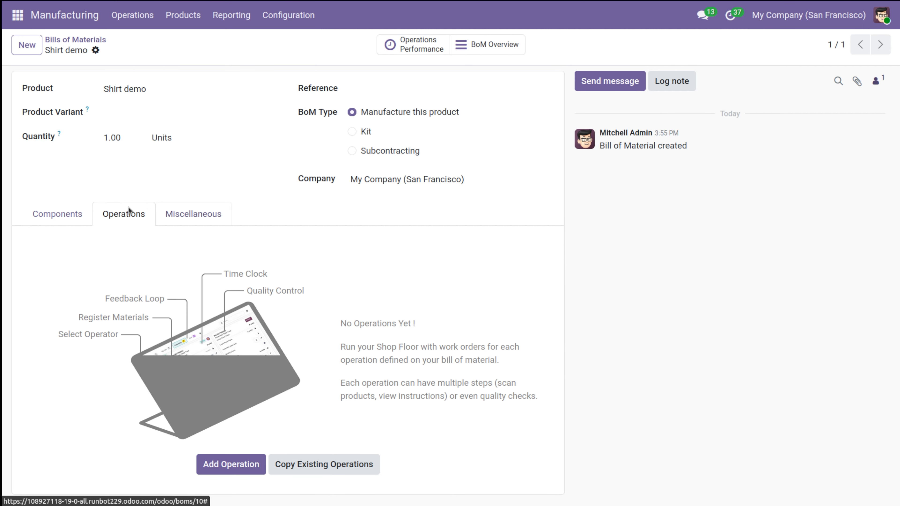
pyautogui.click(240, 462)
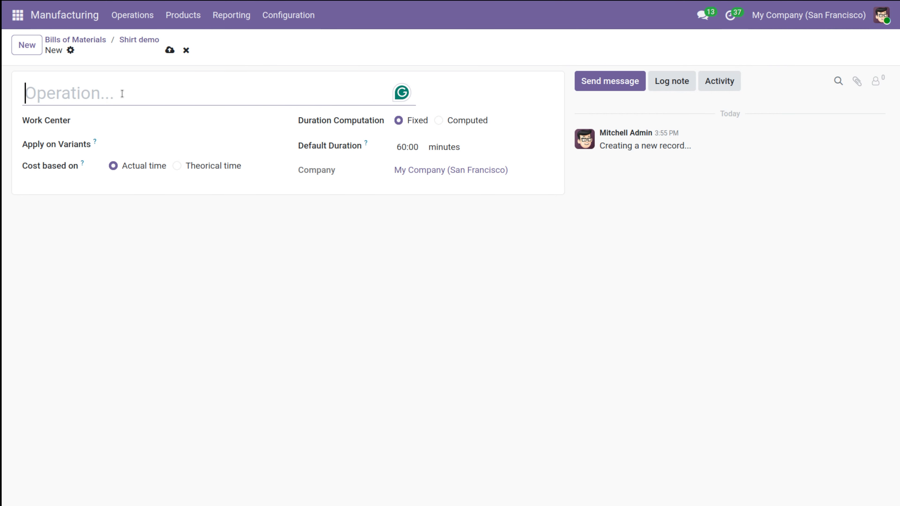
pyautogui.write('sewing')
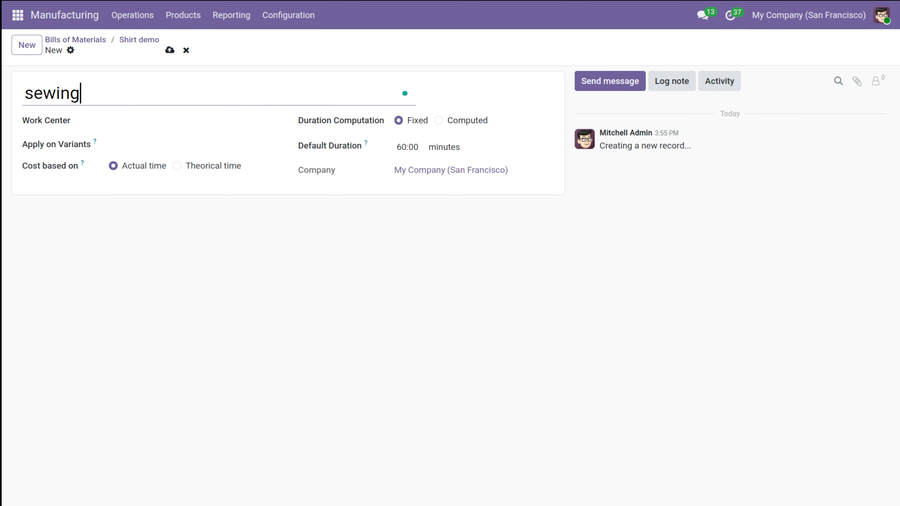
pyautogui.click(120, 121)
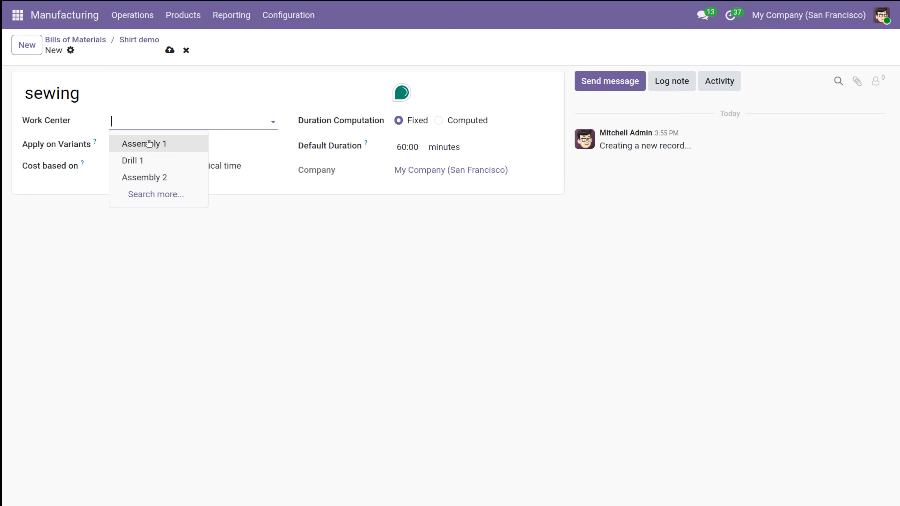
pyautogui.click(163, 144)
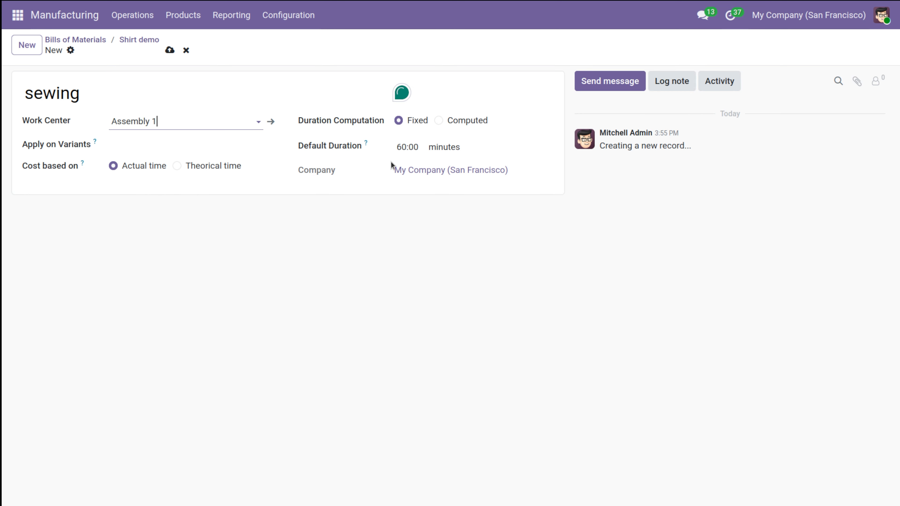
pyautogui.click(170, 50)
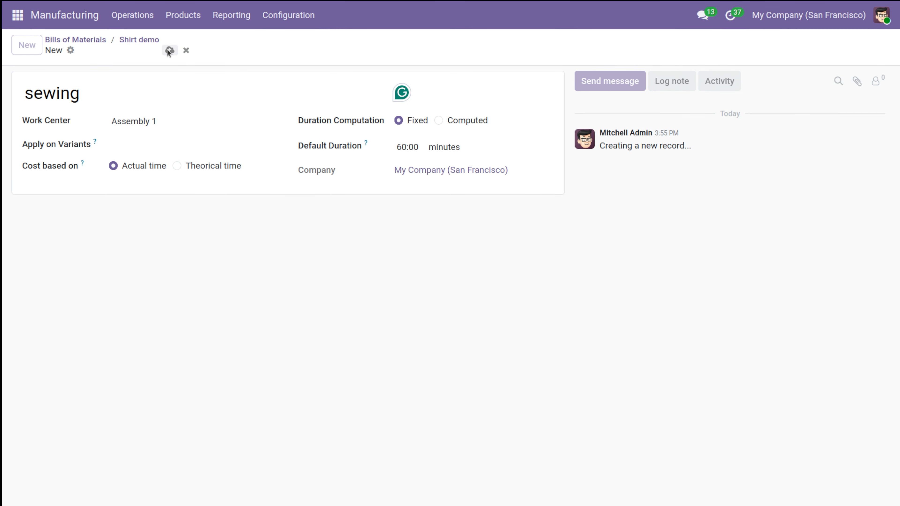
pyautogui.click(147, 40)
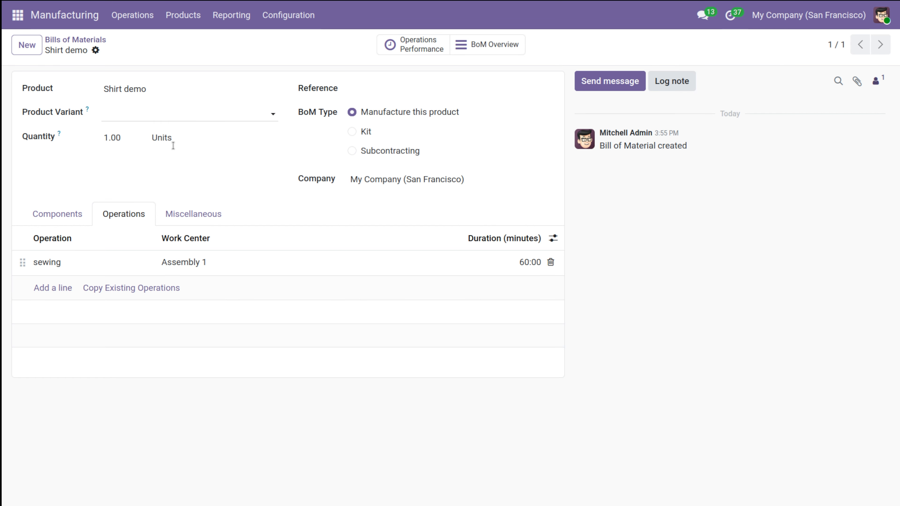
# Start a new manufacturing order from the manufacturing orders list.
pyautogui.click(132, 15)
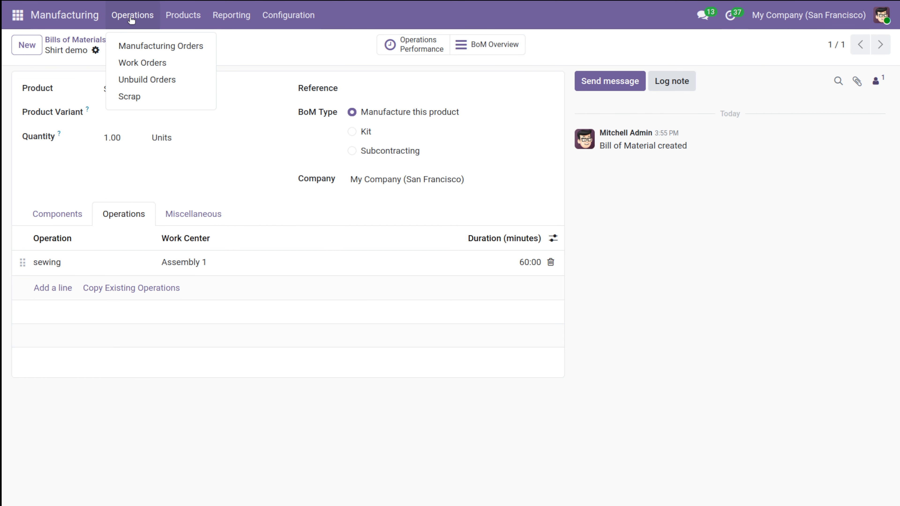
pyautogui.click(150, 53)
pyautogui.click(30, 53)
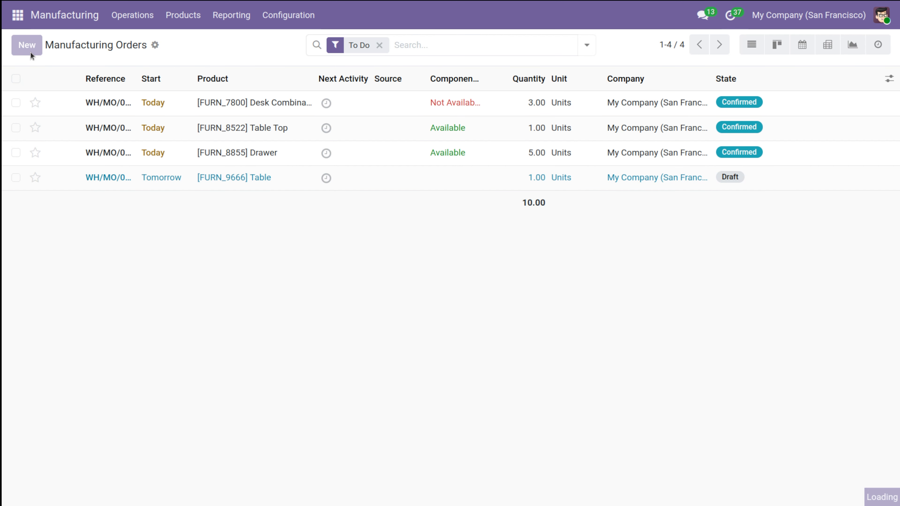
pyautogui.click(131, 144)
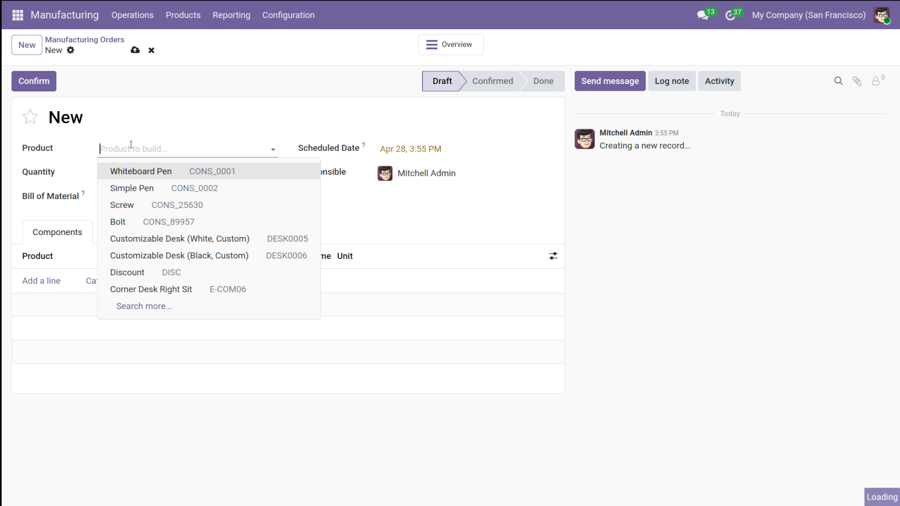
pyautogui.write('sho')
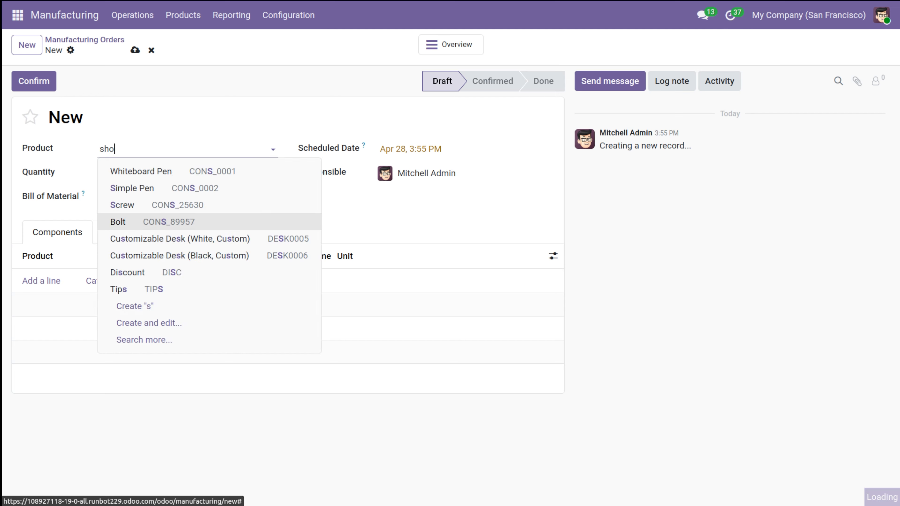
pyautogui.press('BackSpace')
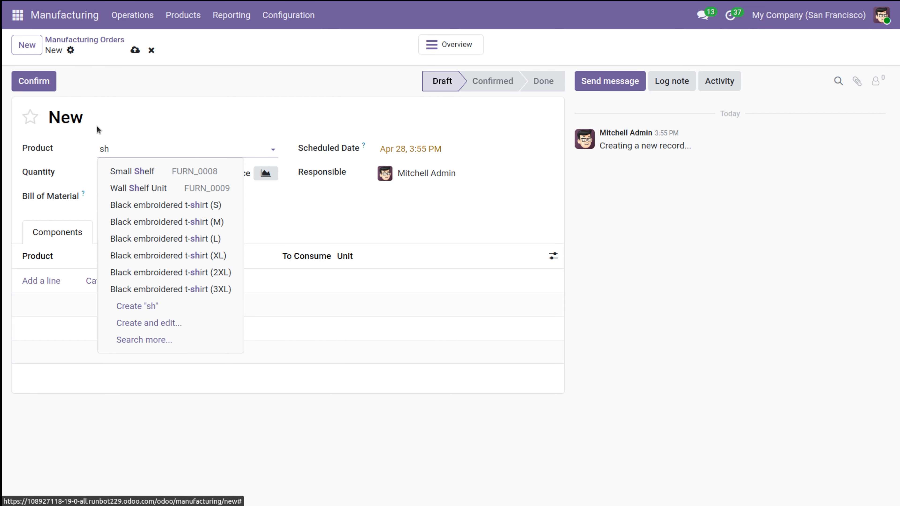
pyautogui.write('irt')
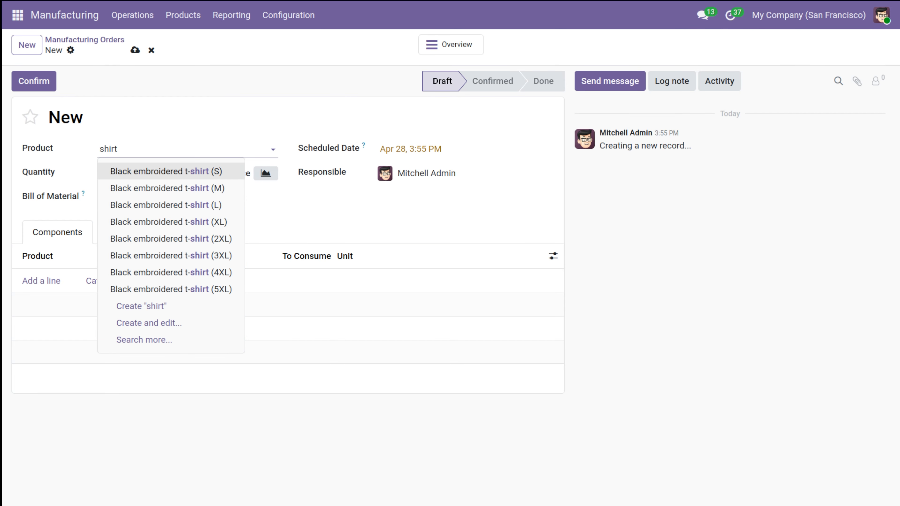
pyautogui.click(284, 220)
# Base the manufacturing order on the Shirt demo bill of materials with a quantity of 5 units and confirm it.
pyautogui.click(137, 196)
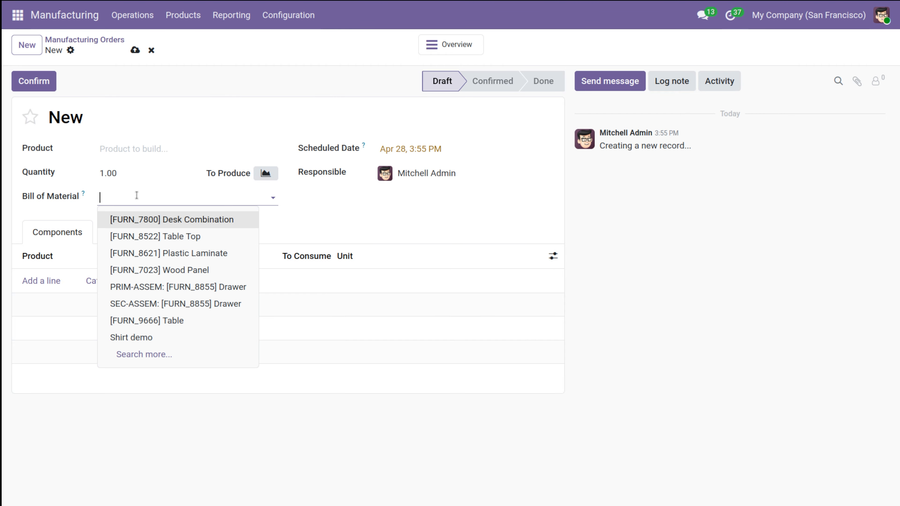
pyautogui.click(156, 337)
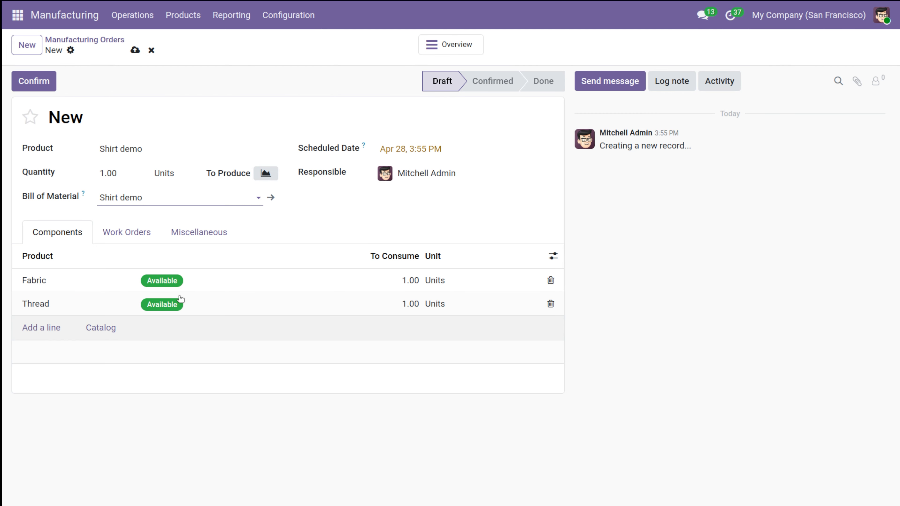
pyautogui.click(112, 167)
pyautogui.write('5')
pyautogui.click(223, 115)
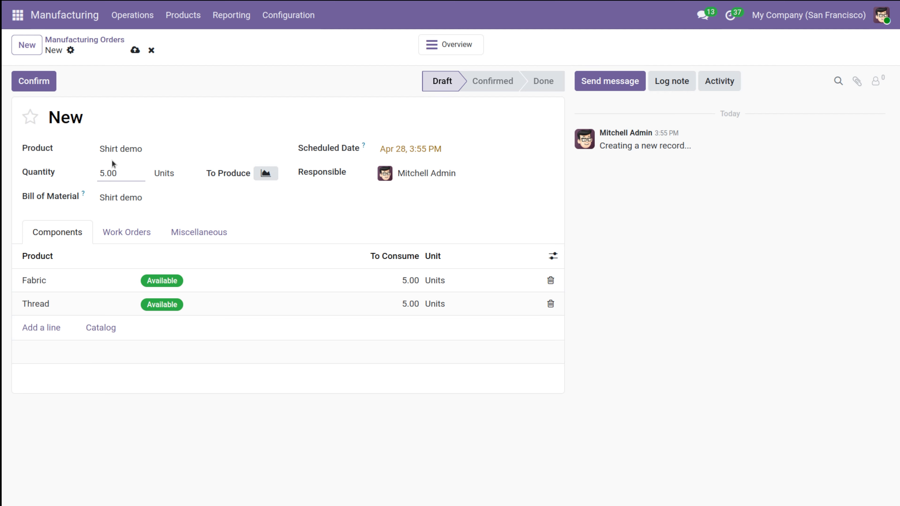
pyautogui.click(41, 83)
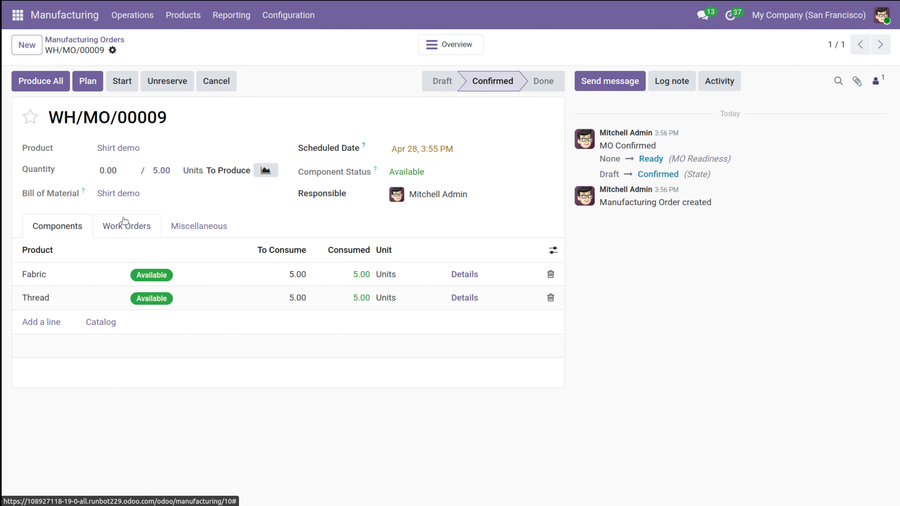
# Review the confirmed order's work orders, miscellaneous details and components.
pyautogui.click(122, 226)
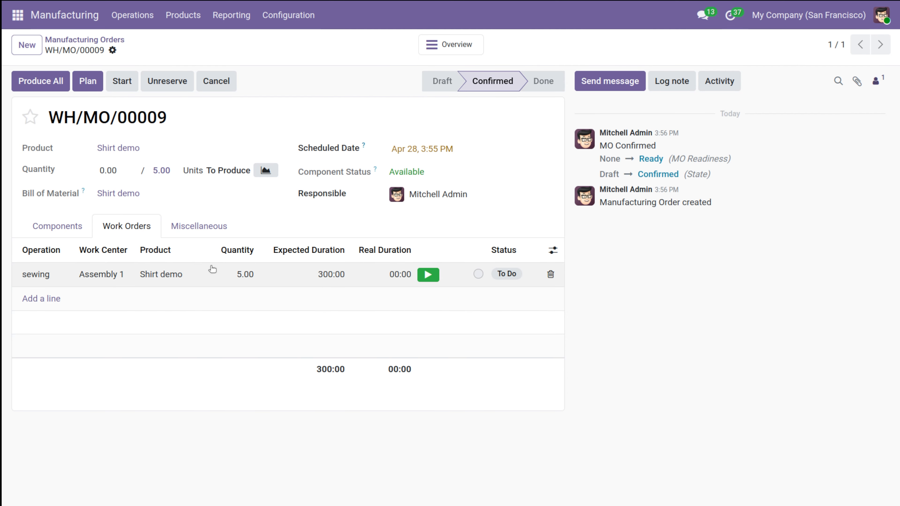
pyautogui.click(193, 227)
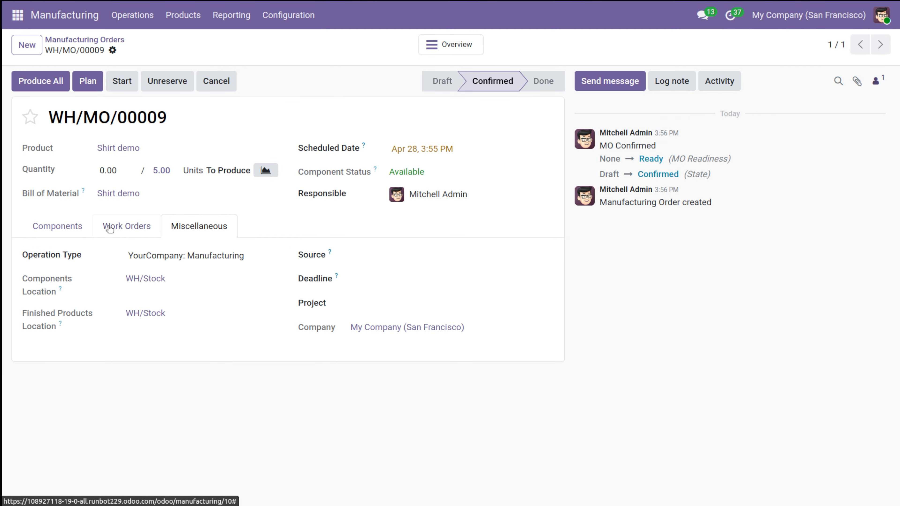
pyautogui.click(109, 227)
pyautogui.click(185, 226)
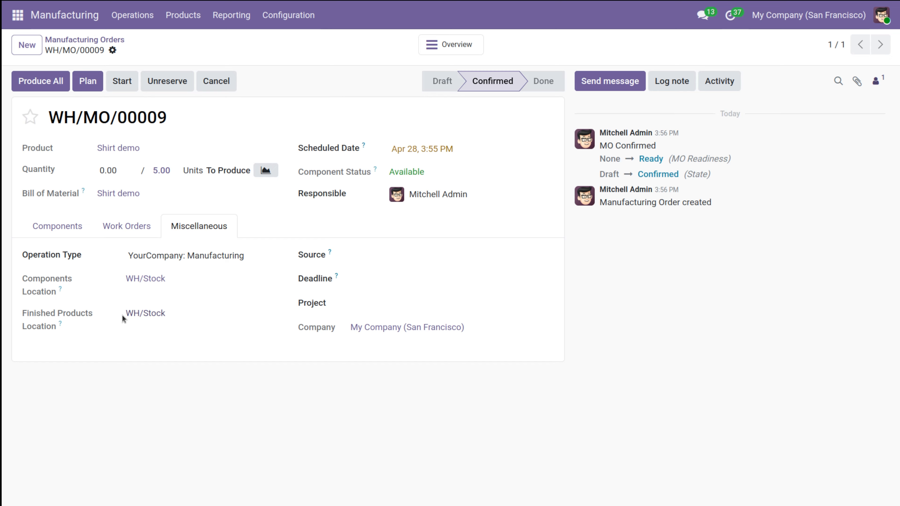
pyautogui.click(111, 227)
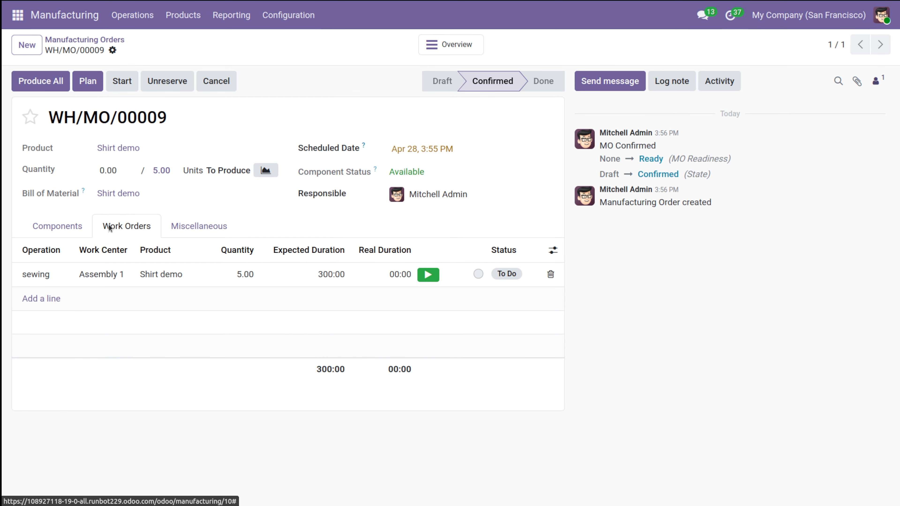
pyautogui.click(45, 226)
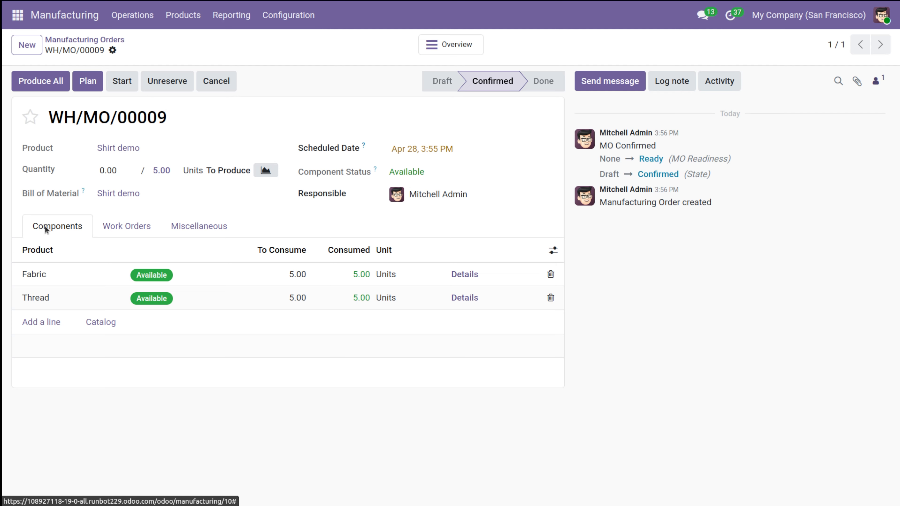
# Start the Shirt demo manufacturing order, produce the full quantity and open its product moves.
pyautogui.click(131, 82)
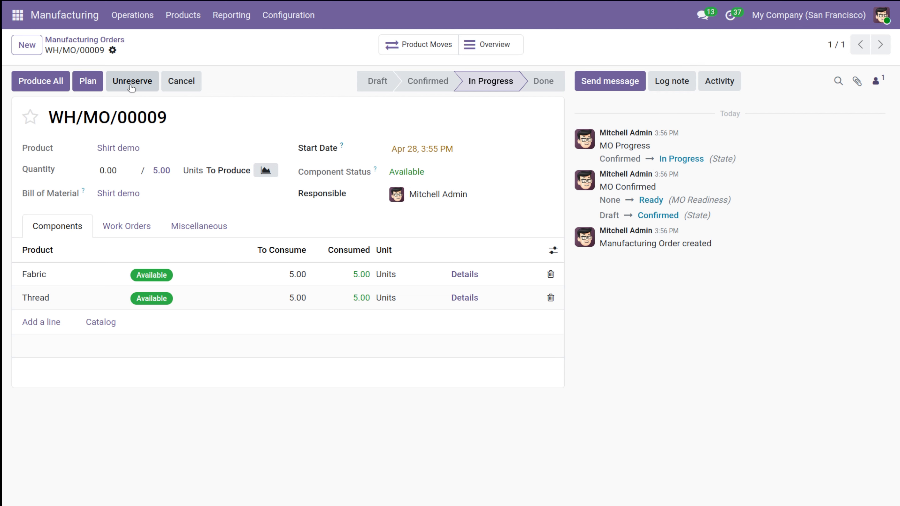
pyautogui.click(63, 85)
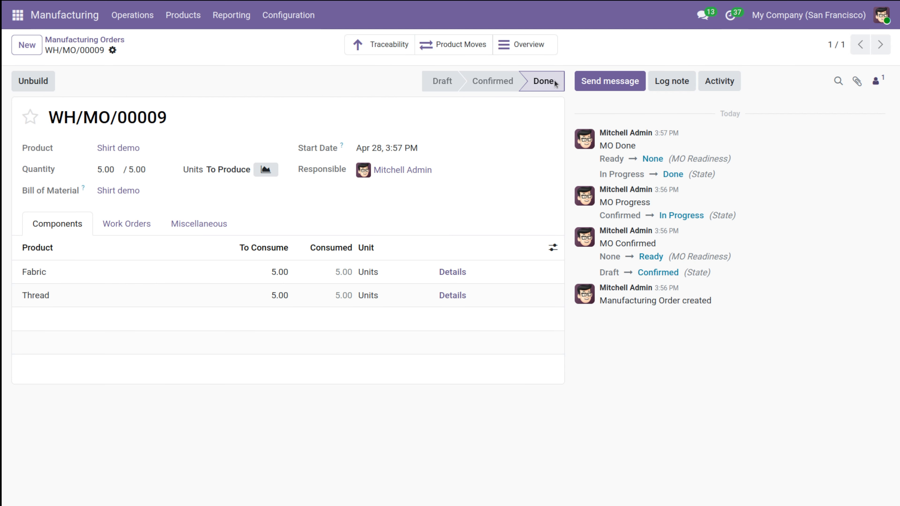
pyautogui.click(453, 50)
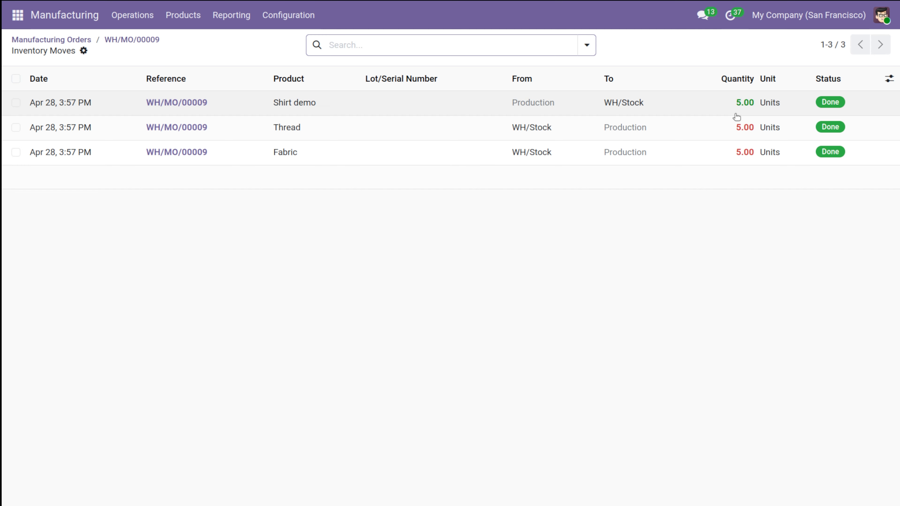
# Review the completed manufacturing order's traceability report and its cost overview.
pyautogui.click(144, 40)
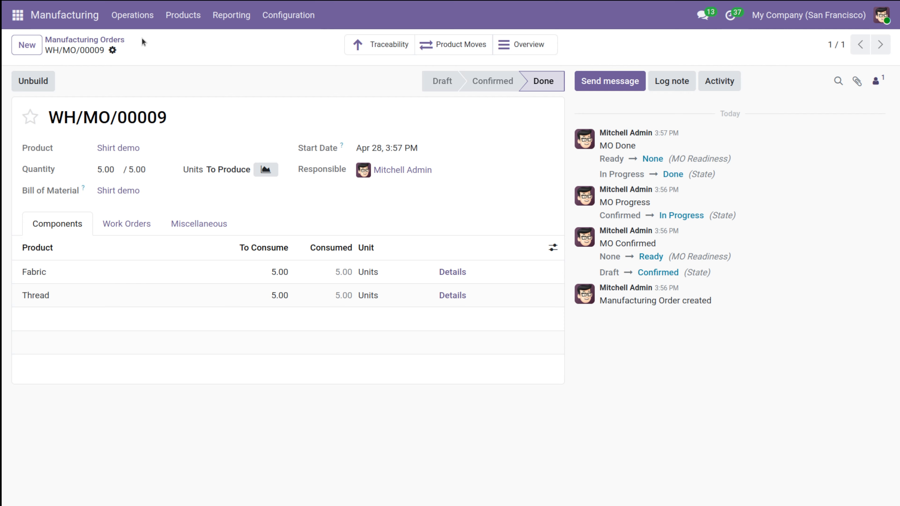
pyautogui.click(399, 50)
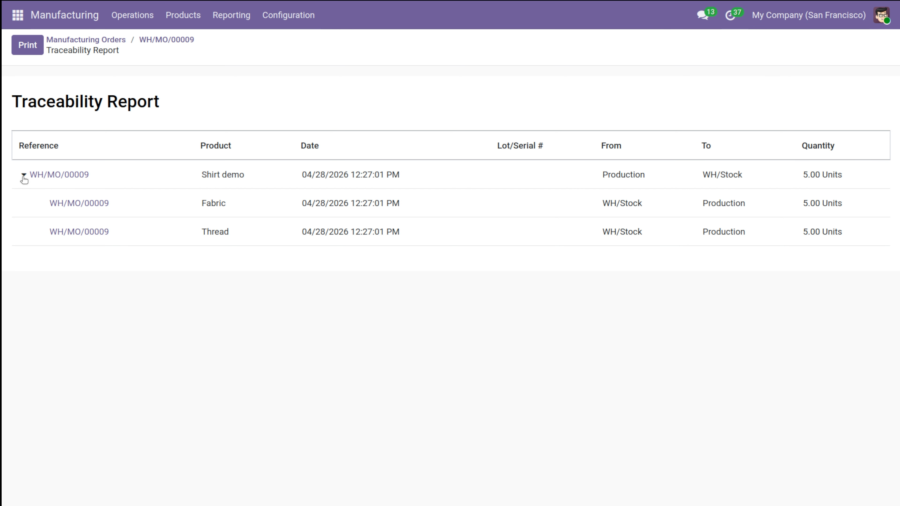
pyautogui.click(168, 39)
pyautogui.click(541, 51)
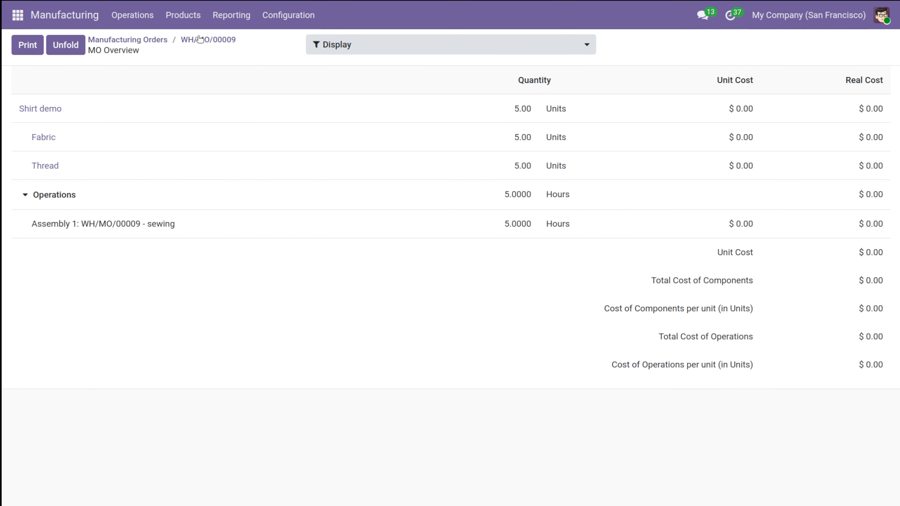
# Return to the manufacturing order and check the Fabric component's consumption details, leaving them unchanged.
pyautogui.click(209, 42)
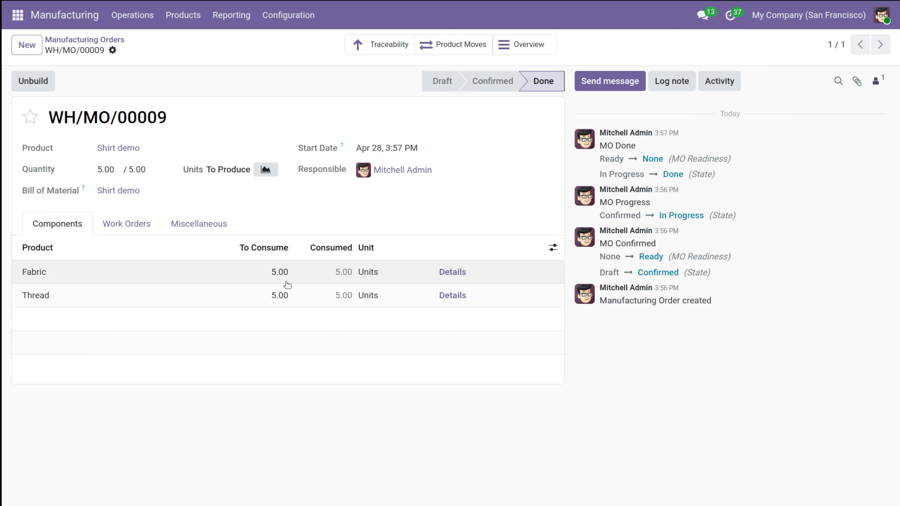
pyautogui.click(453, 273)
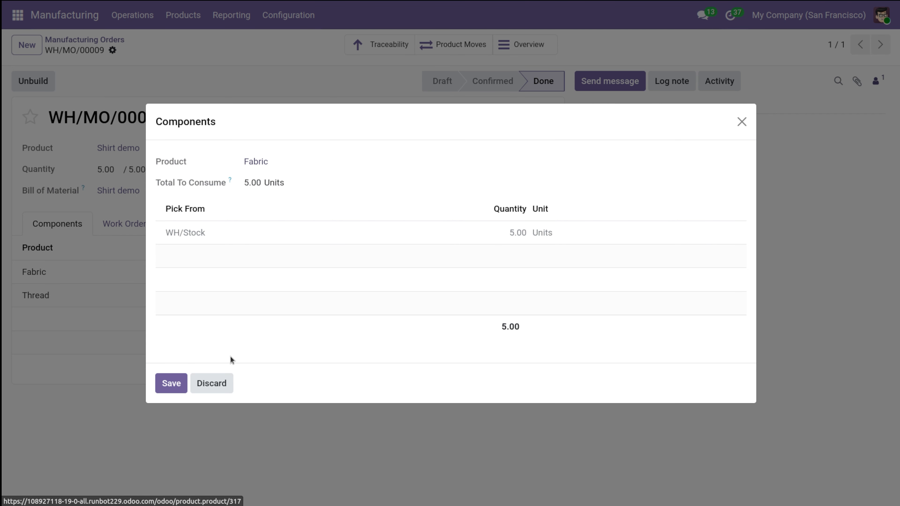
pyautogui.click(223, 386)
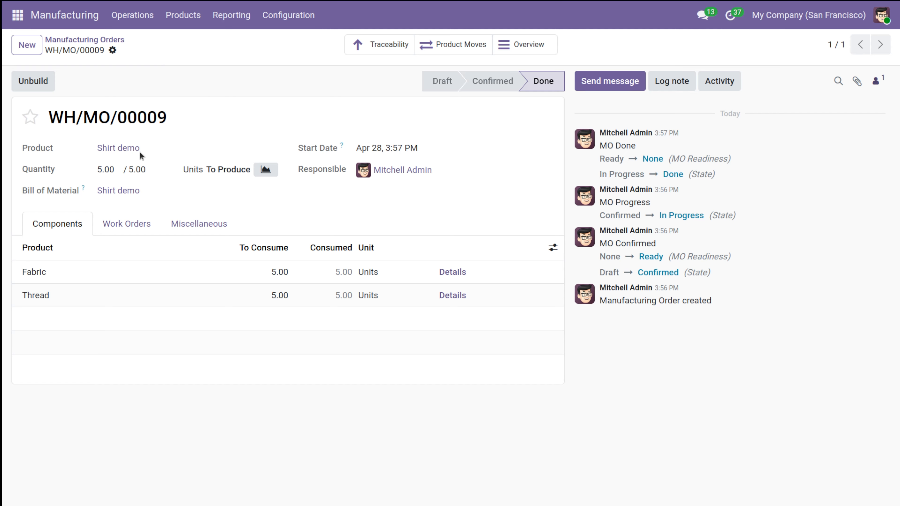
# Check the on-hand stock in the Manufacturing product list and open the Shirt demo product.
pyautogui.click(9, 14)
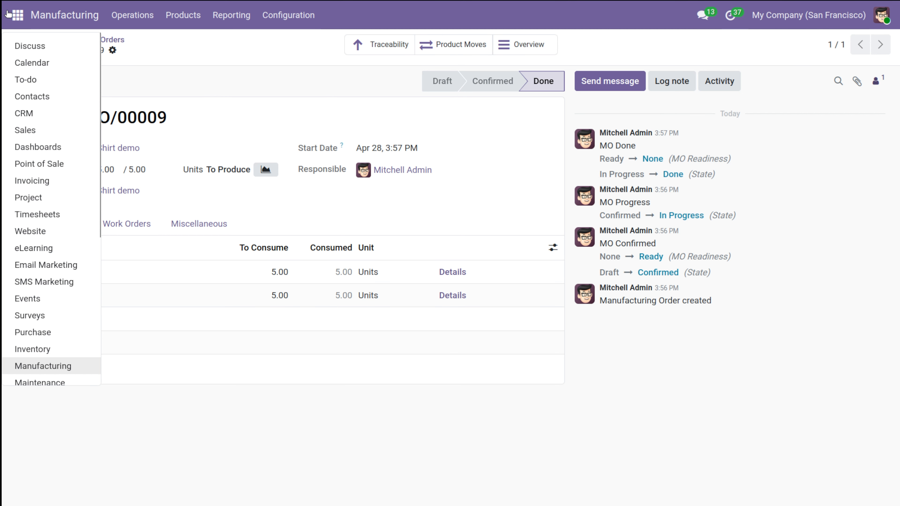
pyautogui.click(176, 16)
pyautogui.click(193, 43)
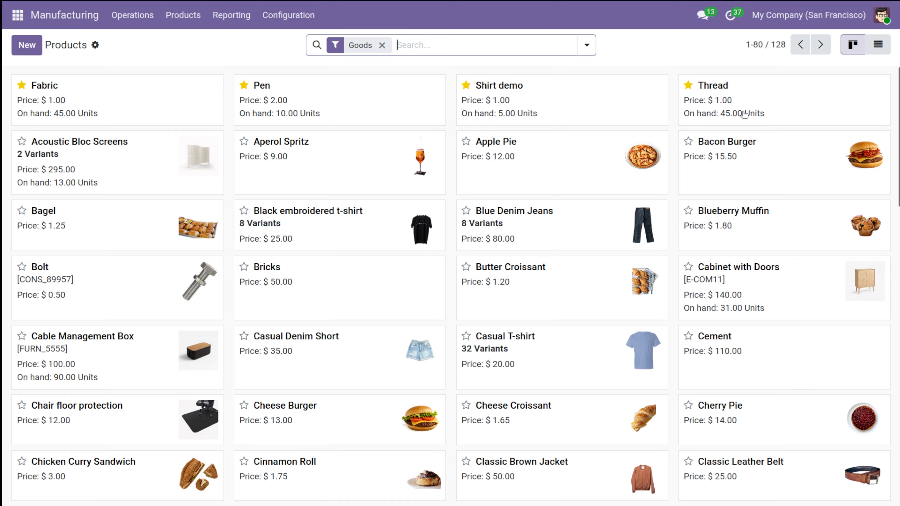
pyautogui.click(582, 97)
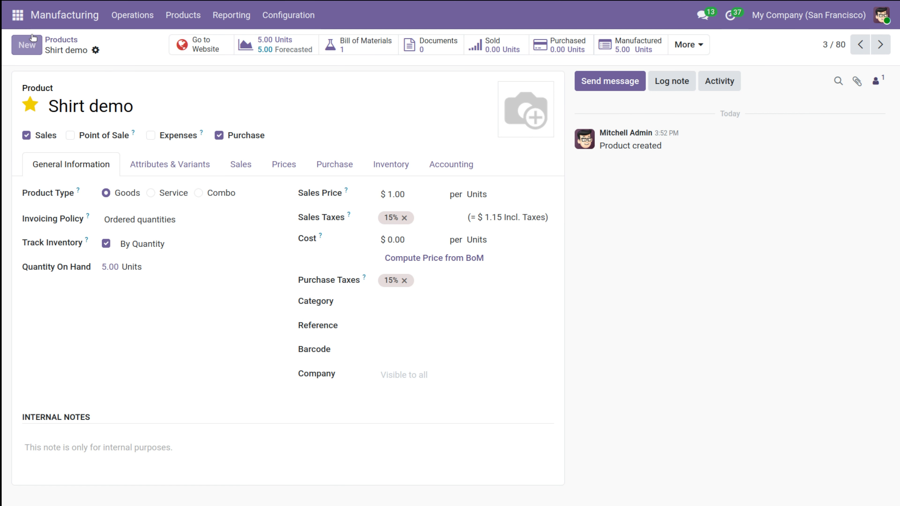
# Switch to the Sales app and create a new quotation for the customer OpenWood.
pyautogui.click(18, 15)
pyautogui.click(49, 130)
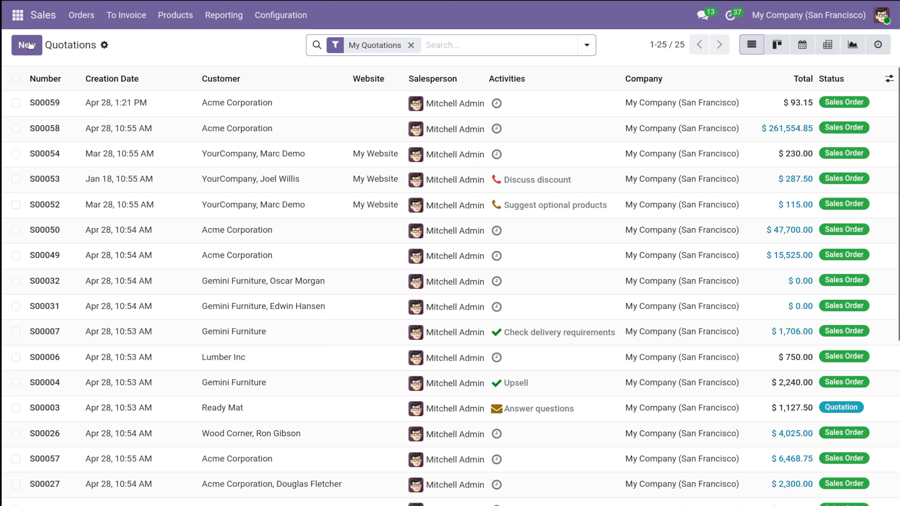
pyautogui.click(20, 48)
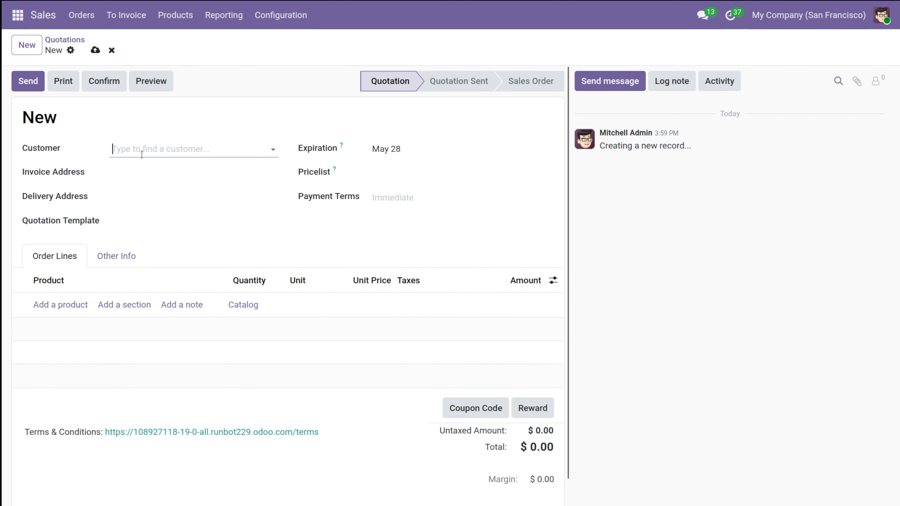
pyautogui.click(142, 150)
pyautogui.click(151, 188)
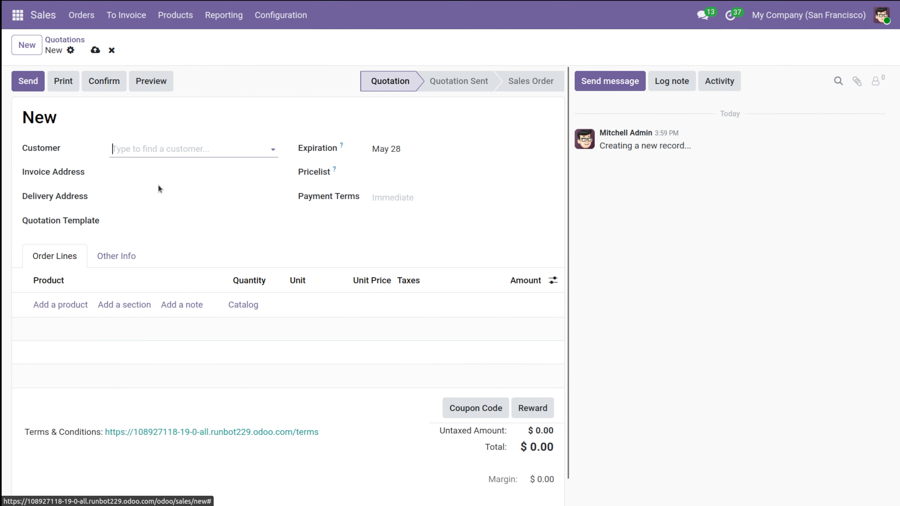
# Add 2 units of Shirt demo to the quotation and confirm it as a sales order.
pyautogui.click(71, 345)
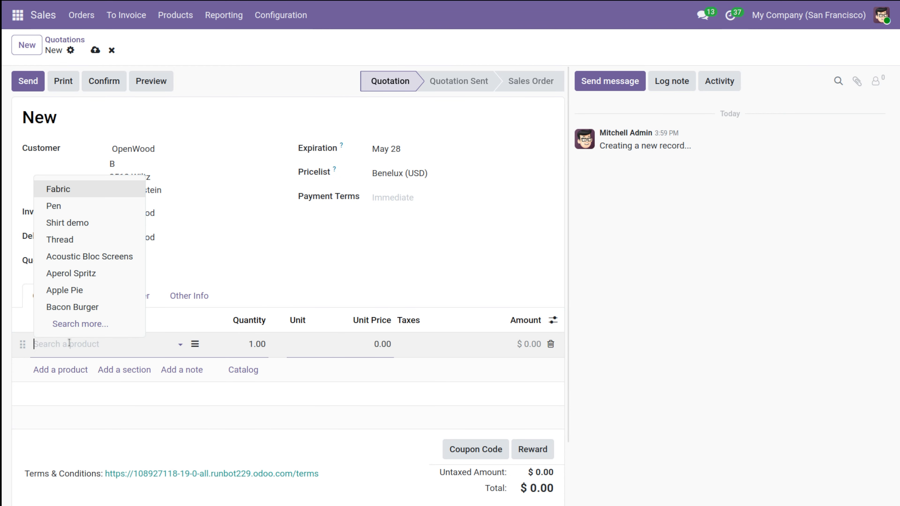
pyautogui.click(96, 225)
pyautogui.press('Tab')
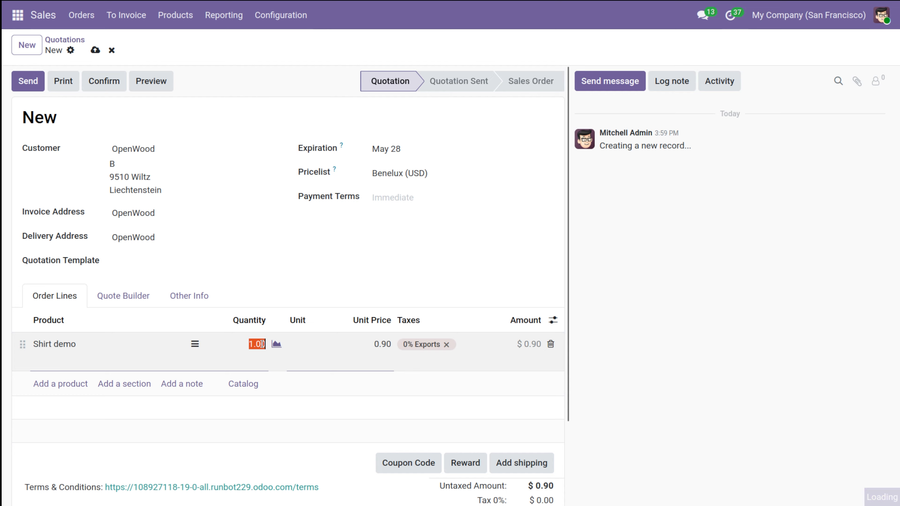
pyautogui.write('2')
pyautogui.click(272, 276)
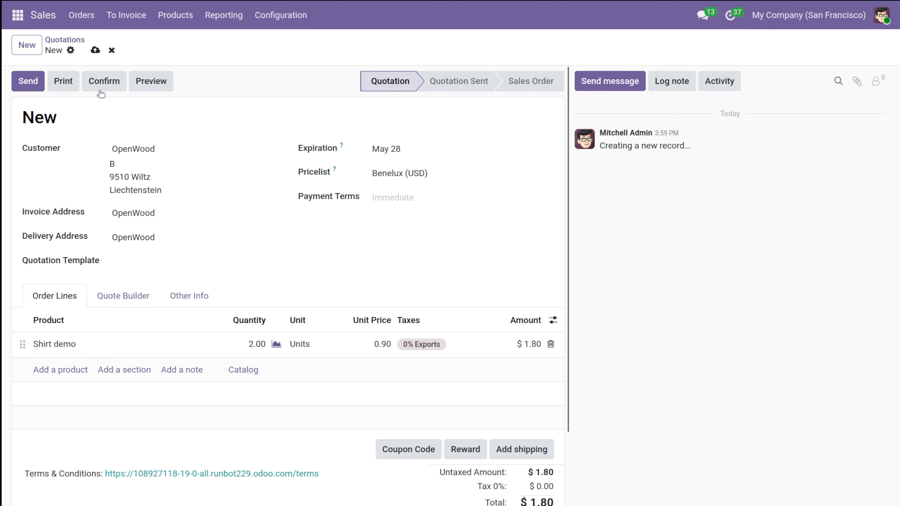
pyautogui.click(106, 78)
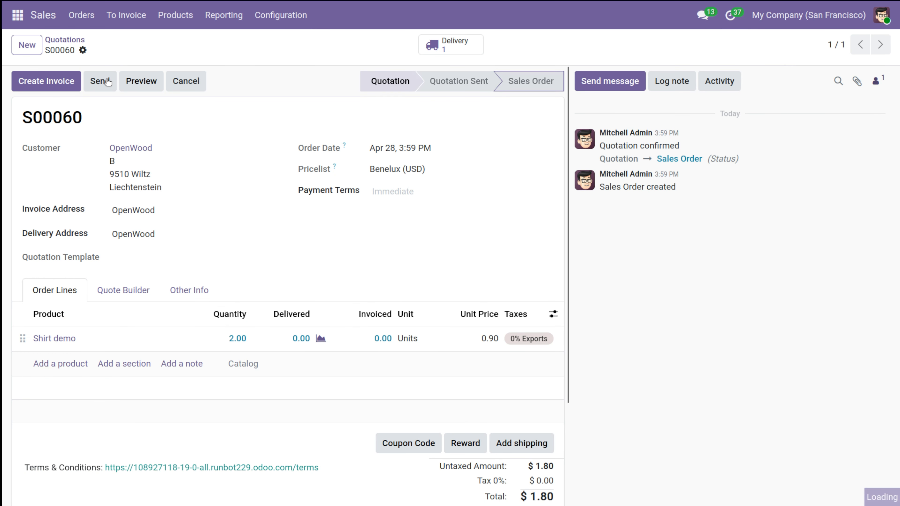
# Validate the sales order's delivery of Shirt demo, accepting the SMS confirmation, and return to the order.
pyautogui.click(453, 45)
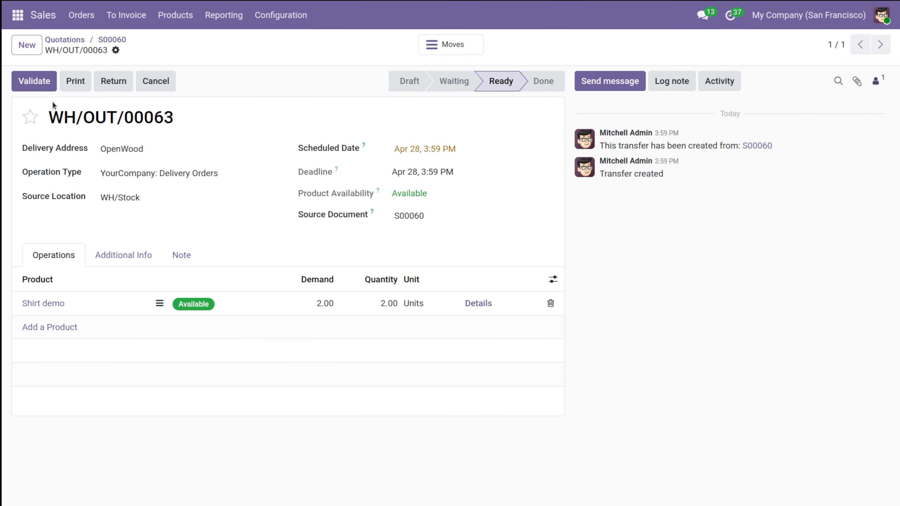
pyautogui.click(44, 81)
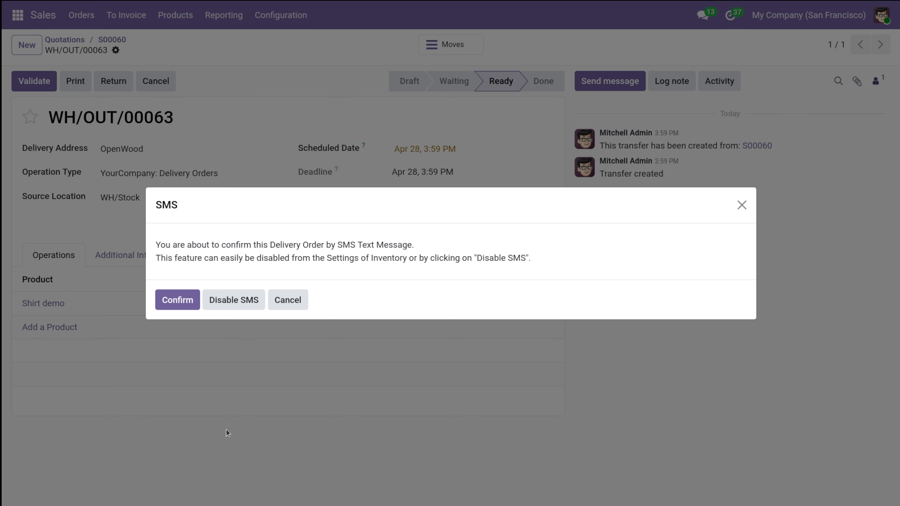
pyautogui.click(176, 307)
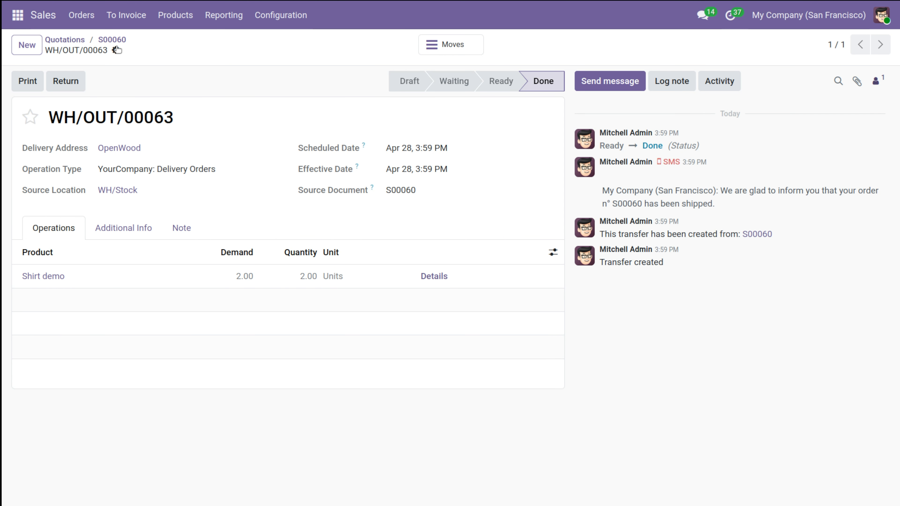
pyautogui.click(113, 39)
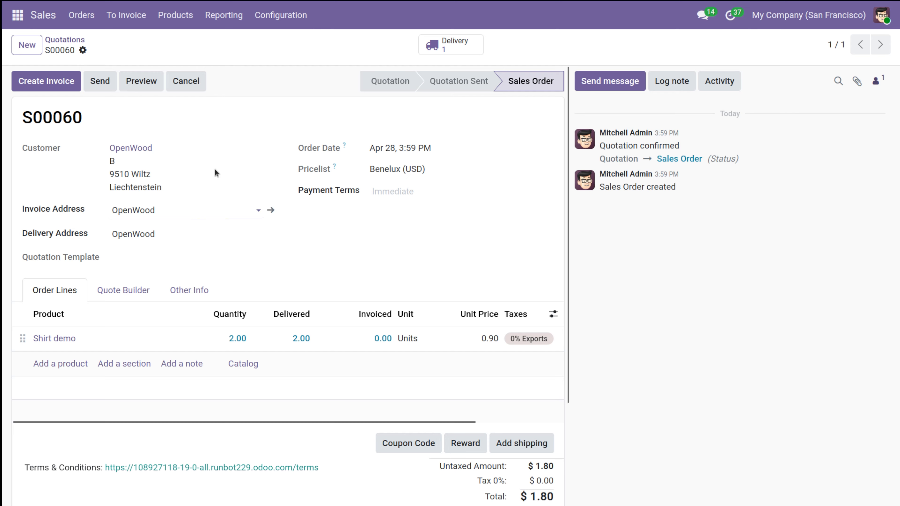
# Open the product list in Sales.
pyautogui.click(175, 15)
pyautogui.click(182, 45)
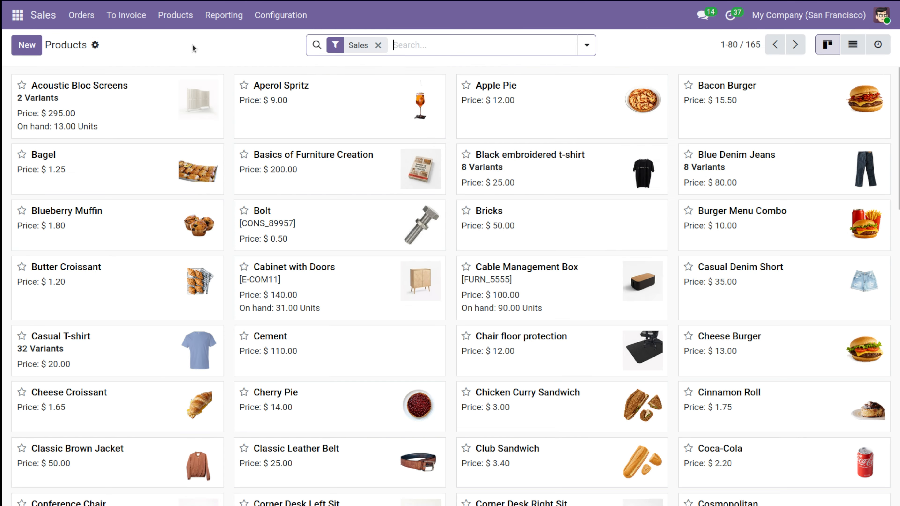